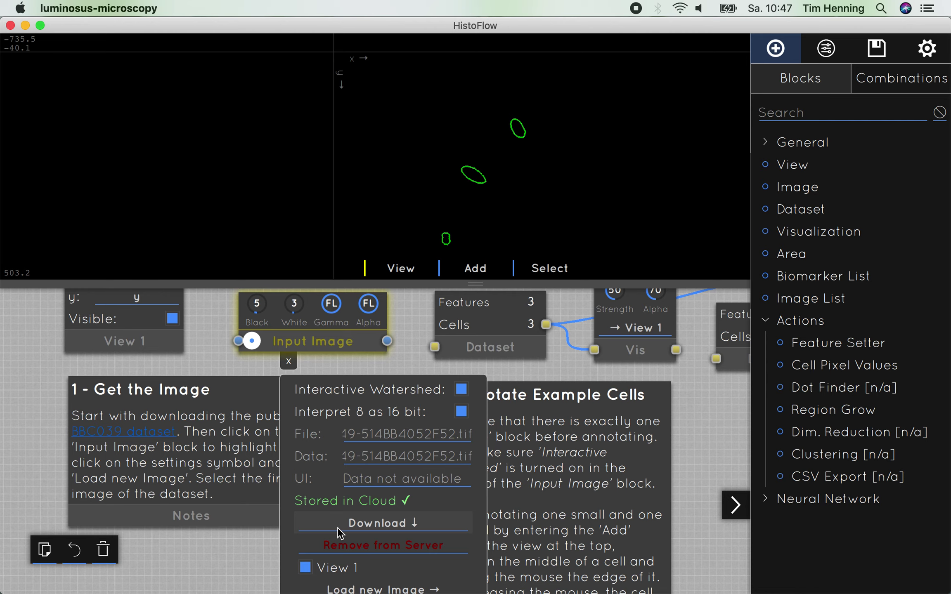
- Load the IXMtest_P24_s9 image ending in 9-514BB4052F52.tif from the Masterarbeit/BBBC039 folder into the Input Image block
scroll(260, 566, down, 2)
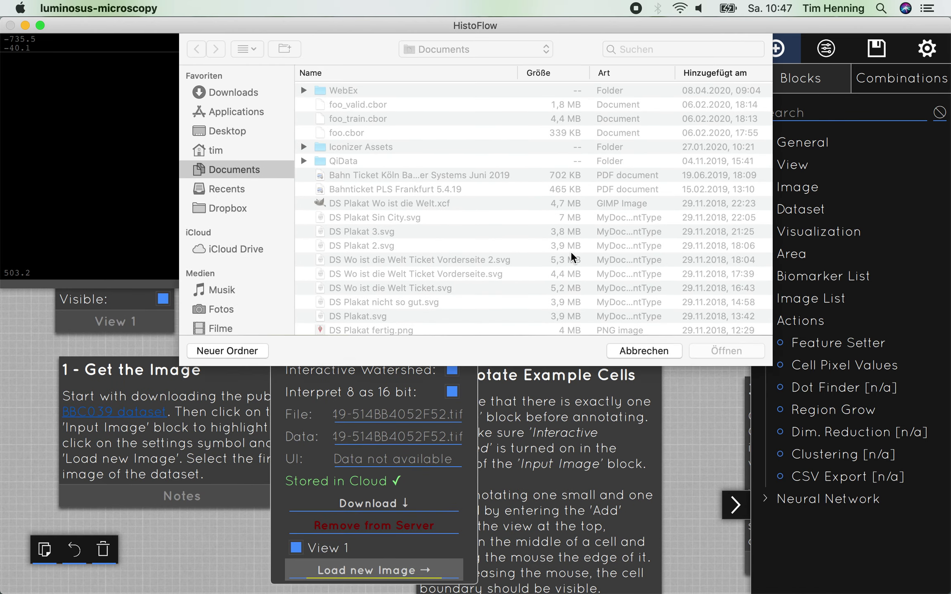
click(217, 152)
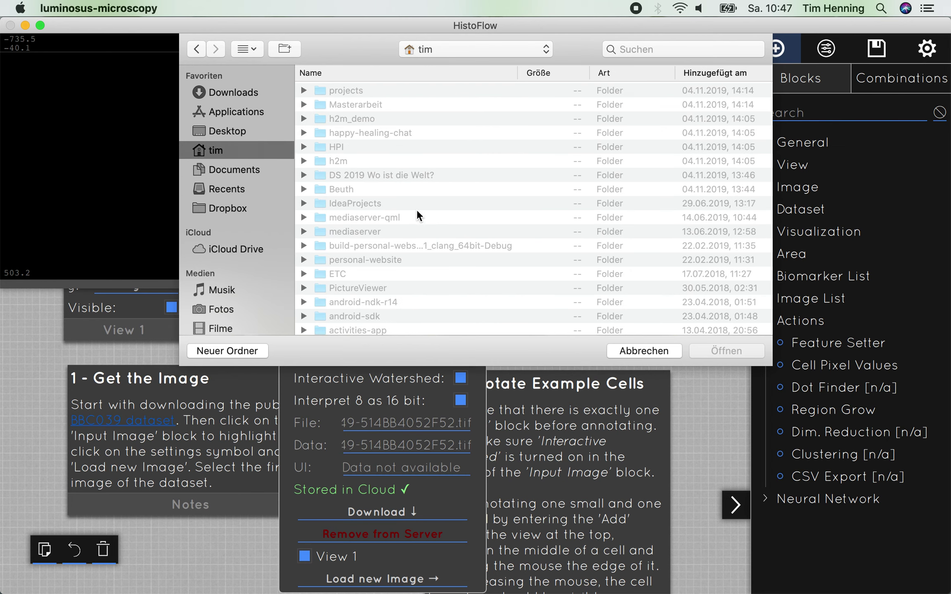
click(380, 207)
key(m)
key(Return)
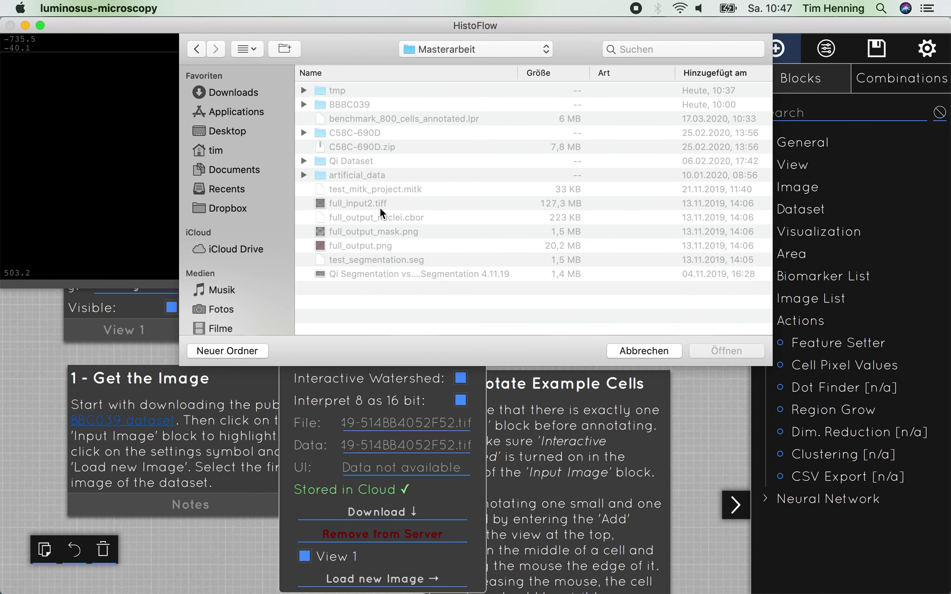
double_click(356, 104)
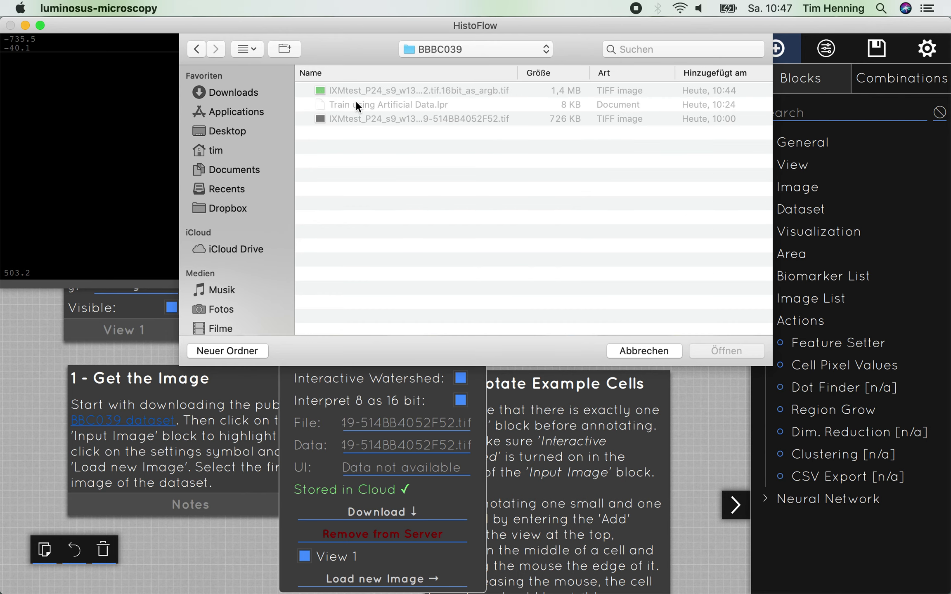
click(364, 121)
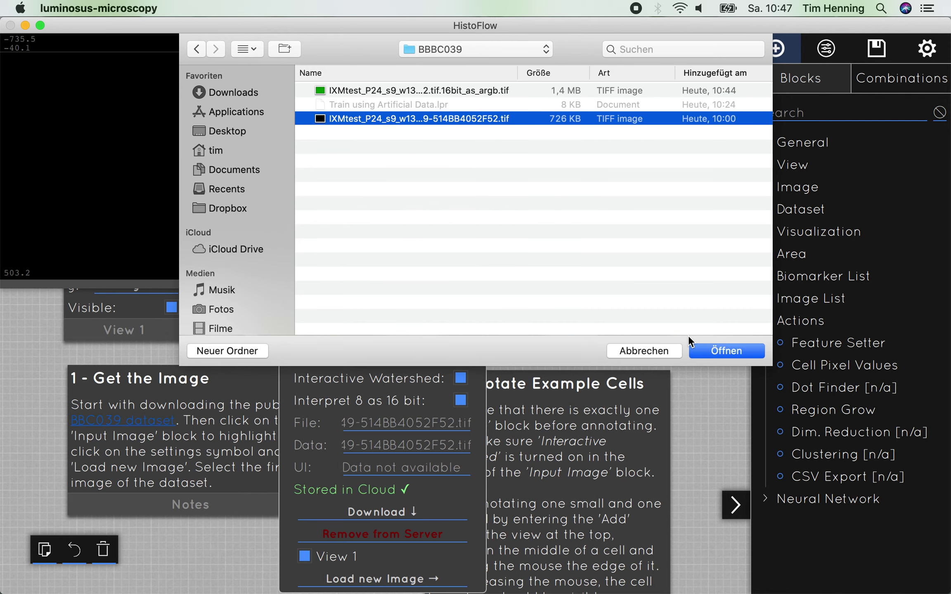
click(737, 355)
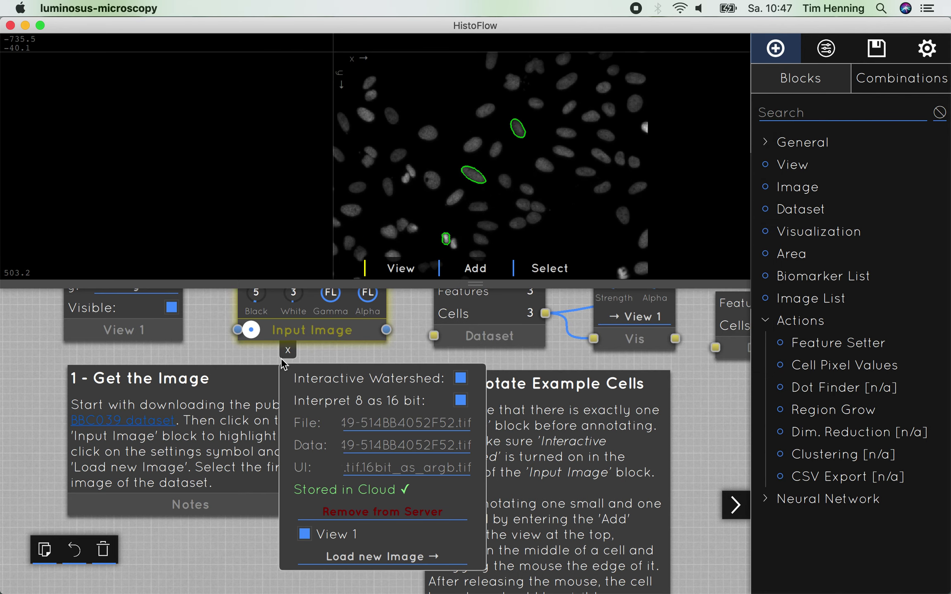
click(287, 352)
- Check the Input Image block's Interactive Watershed setting and annotate two more example cells beside the outlined elongated nucleus
drag(409, 354, 335, 433)
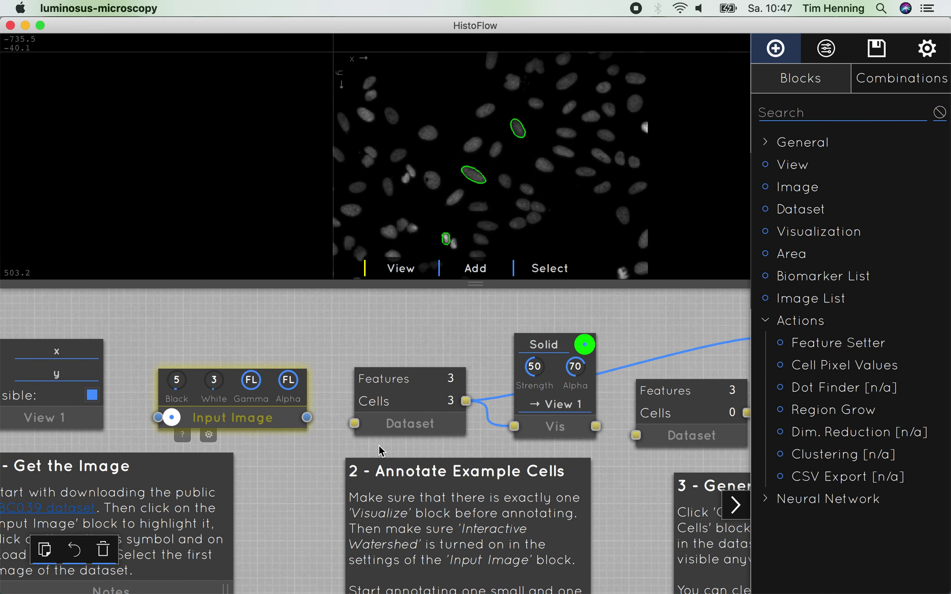
click(480, 356)
drag(480, 356, 368, 352)
click(473, 267)
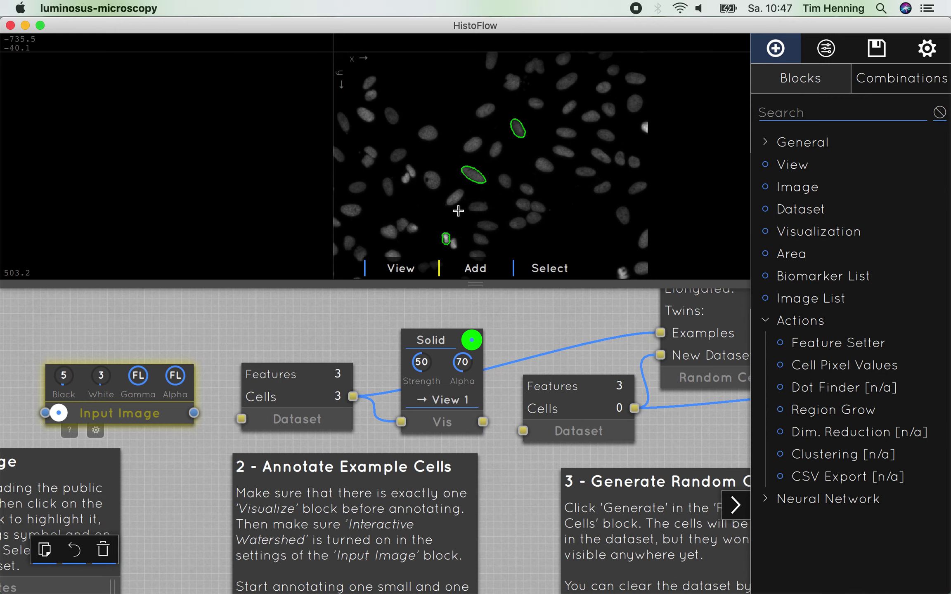
scroll(505, 181, up, 10)
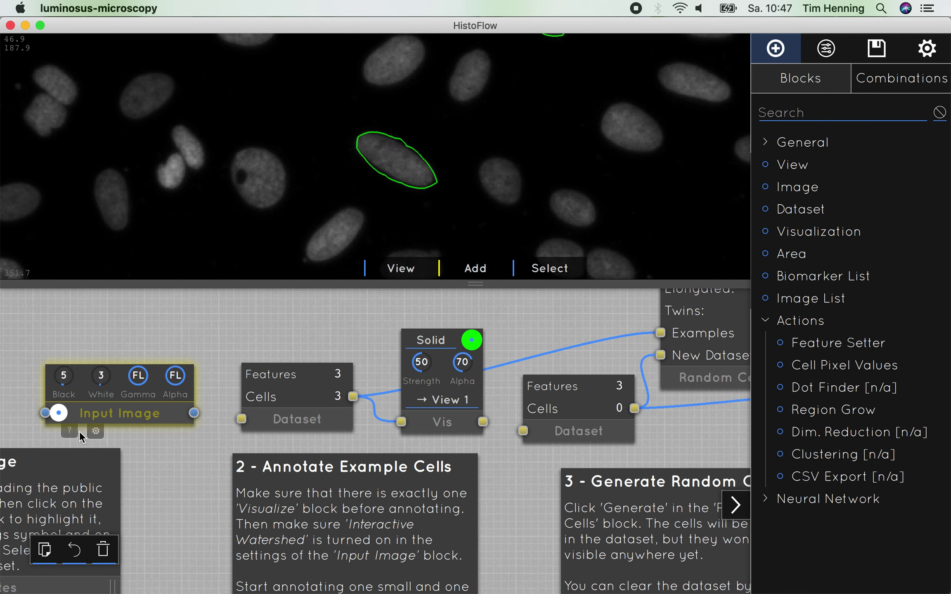
click(95, 432)
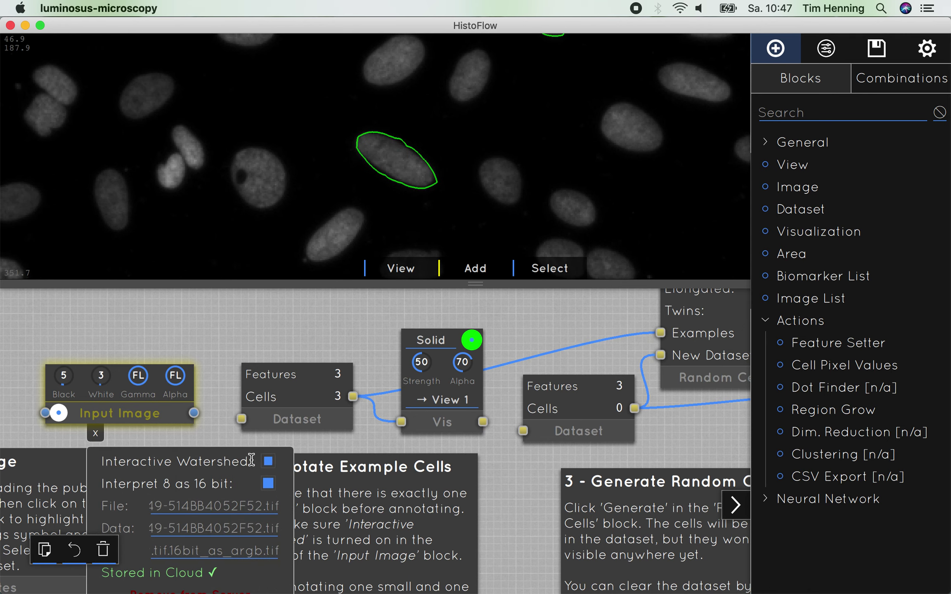
click(96, 434)
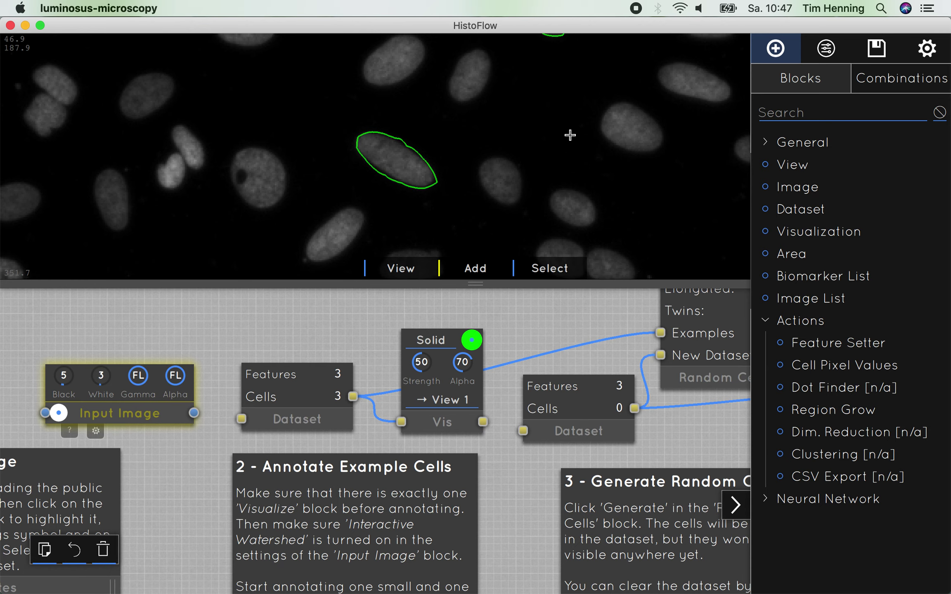
drag(501, 181, 505, 222)
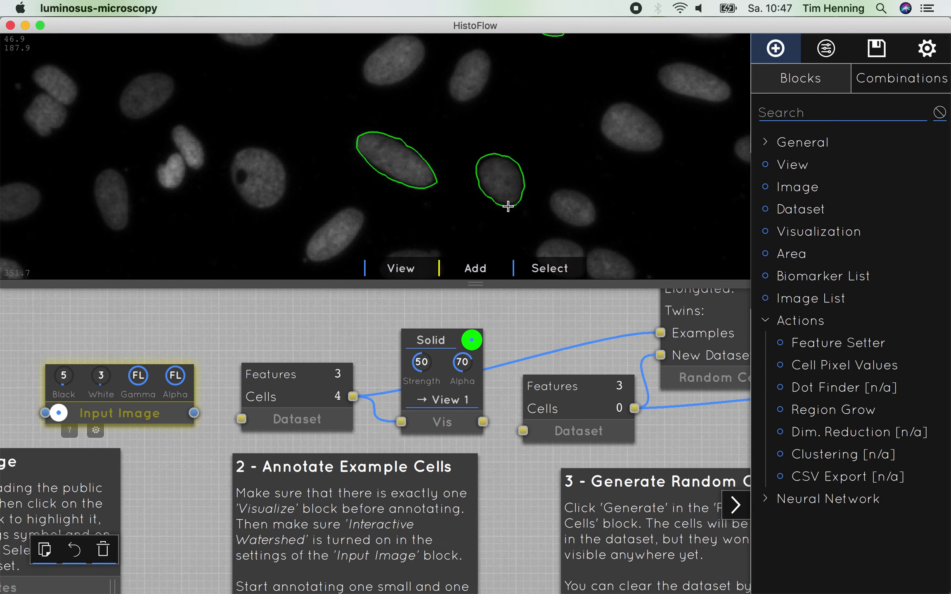
drag(471, 77, 471, 120)
click(397, 269)
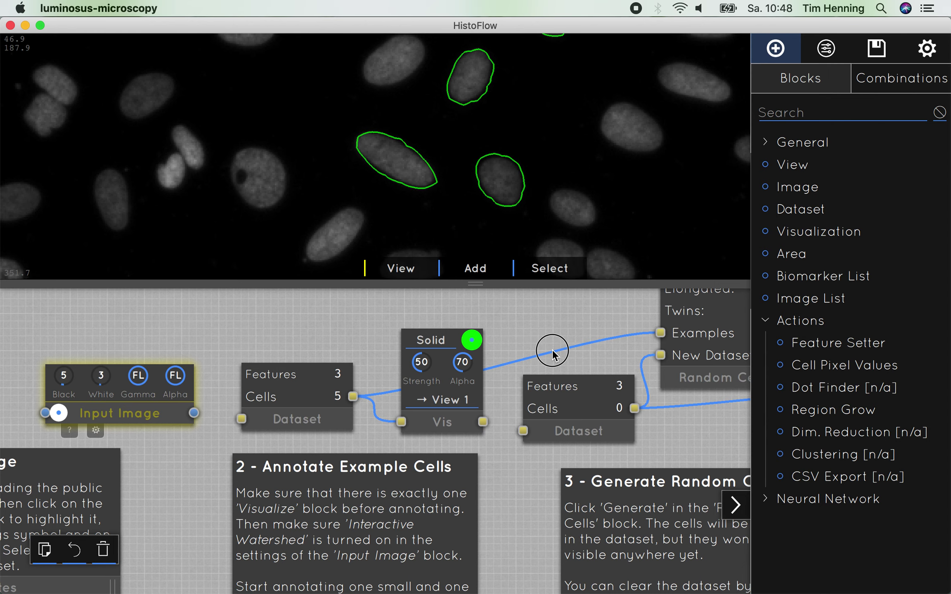
- Generate random cells from the annotated examples into the new dataset with the Random Cells block
drag(521, 362, 379, 402)
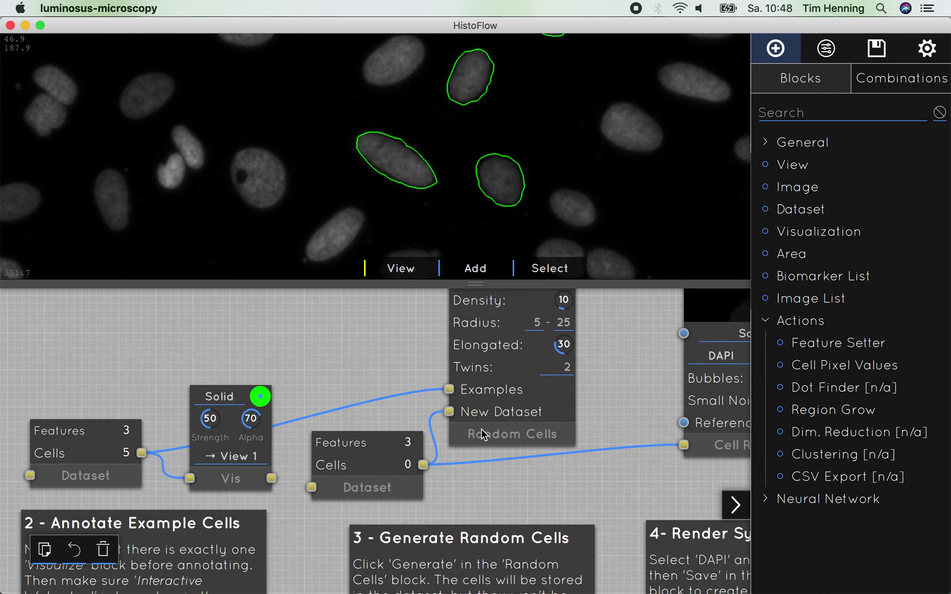
drag(493, 448, 504, 479)
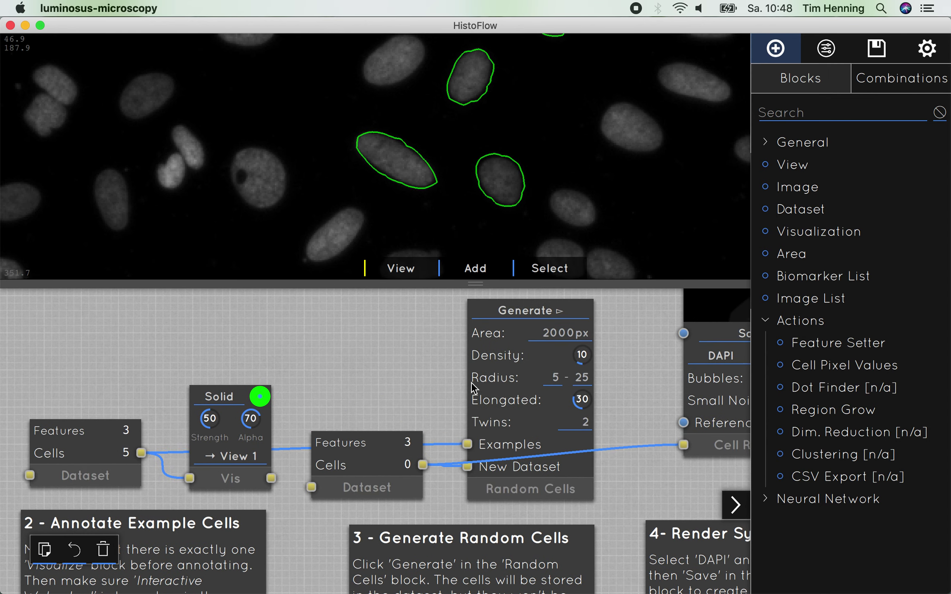
drag(436, 397, 248, 399)
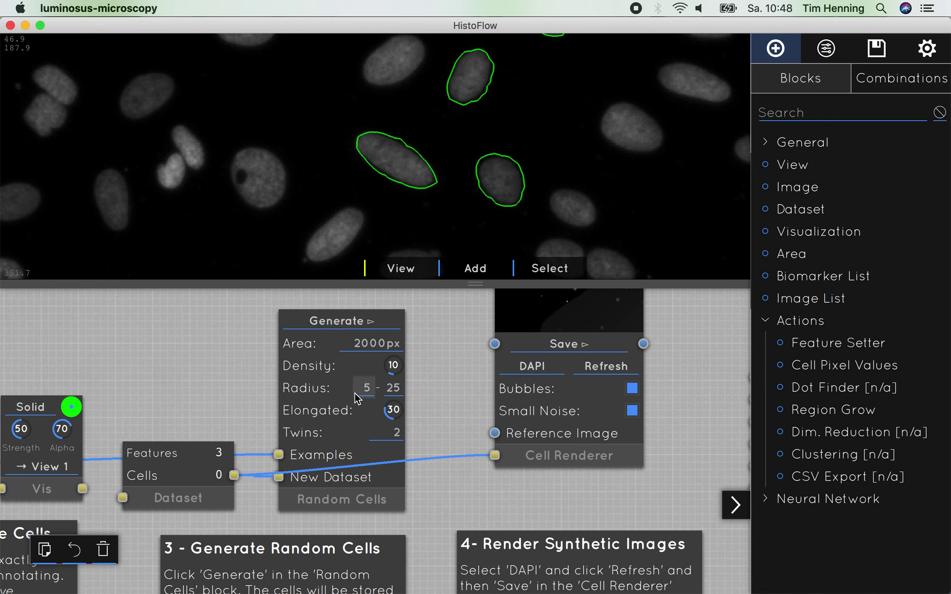
click(306, 492)
mouse_move(306, 492)
mouse_down()
mouse_move(328, 445)
mouse_move(311, 477)
mouse_up()
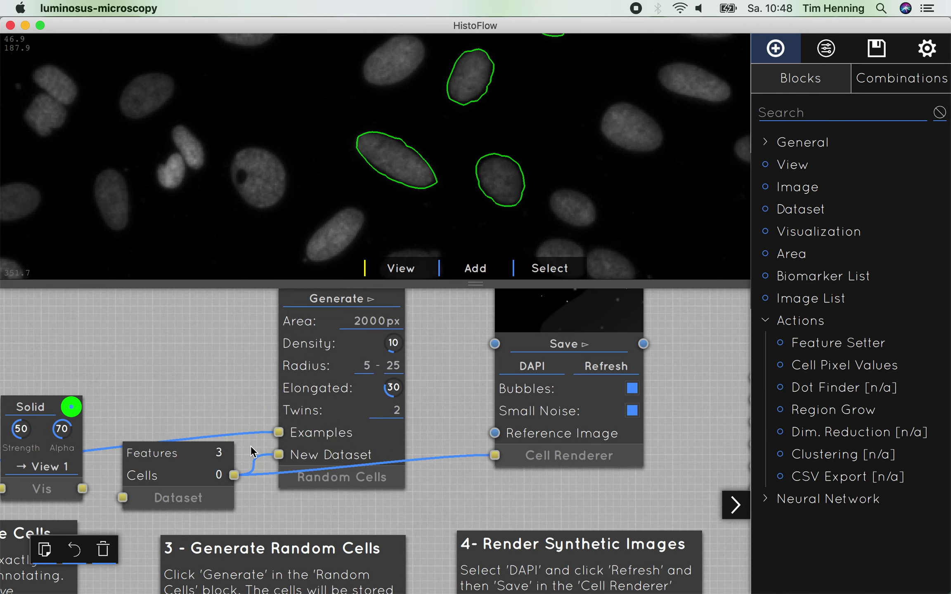
click(339, 299)
drag(464, 407, 372, 525)
drag(454, 516, 439, 560)
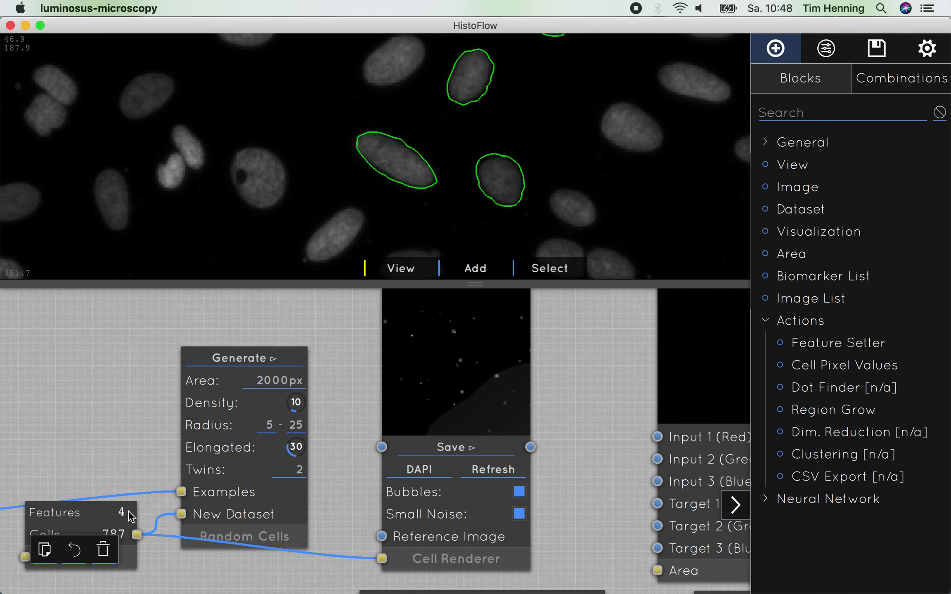
drag(122, 492, 135, 456)
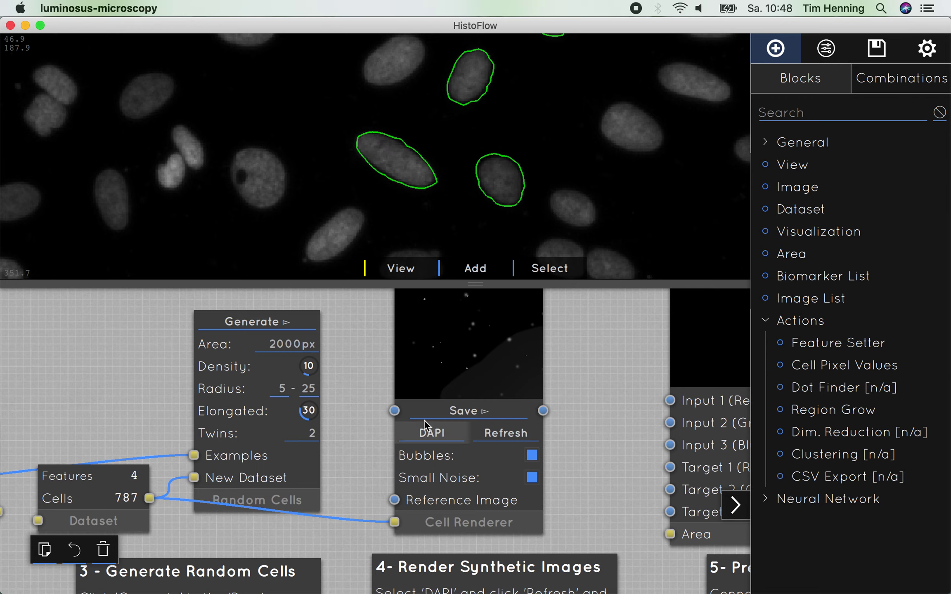
- Set the Input Image block's alpha to 0 and hide the annotated cell outlines through the Vis block's alpha
drag(588, 386, 547, 392)
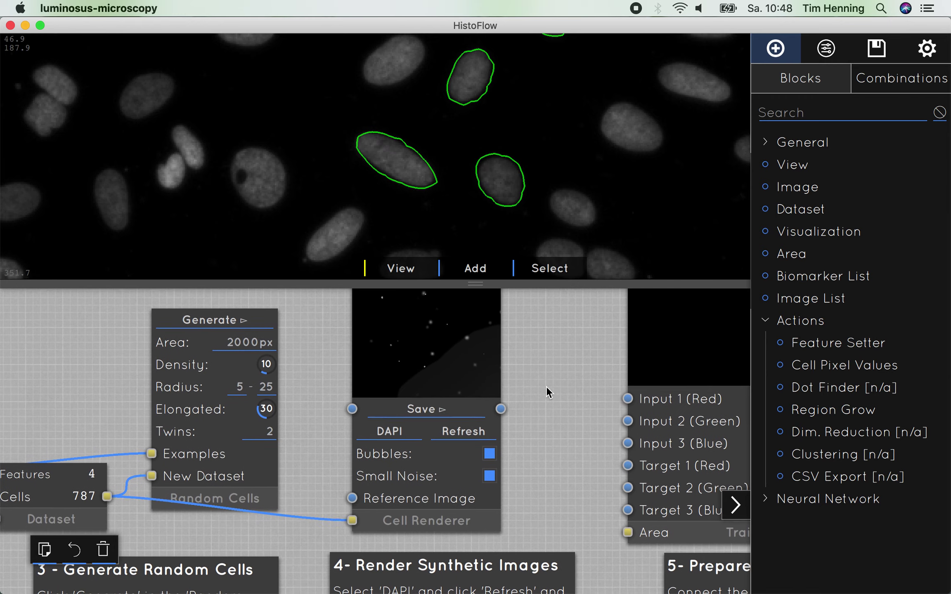
scroll(110, 399, down, 3)
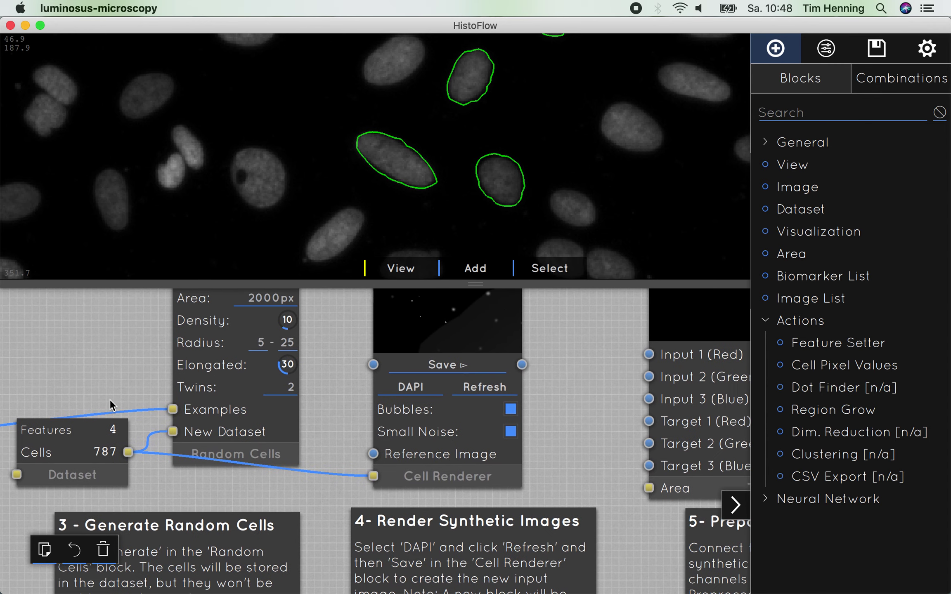
drag(81, 376, 377, 376)
drag(229, 344, 330, 345)
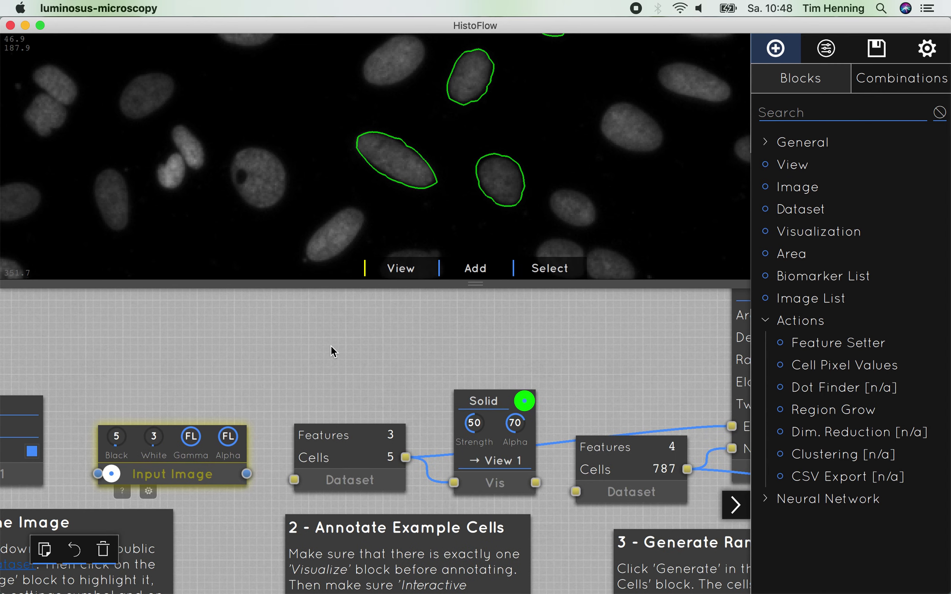
click(232, 439)
click(457, 357)
drag(457, 358, 371, 363)
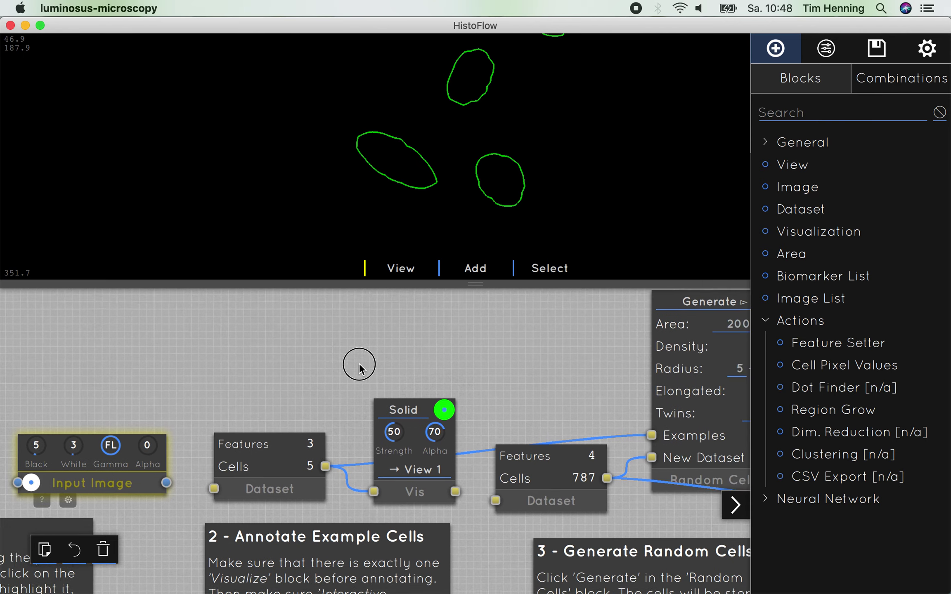
drag(381, 454, 381, 439)
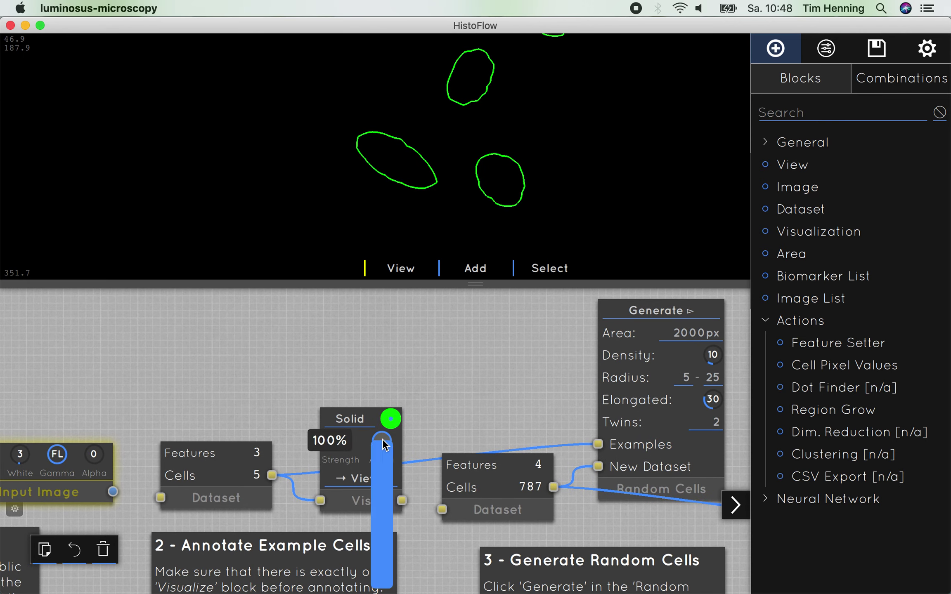
drag(528, 388, 440, 381)
click(371, 437)
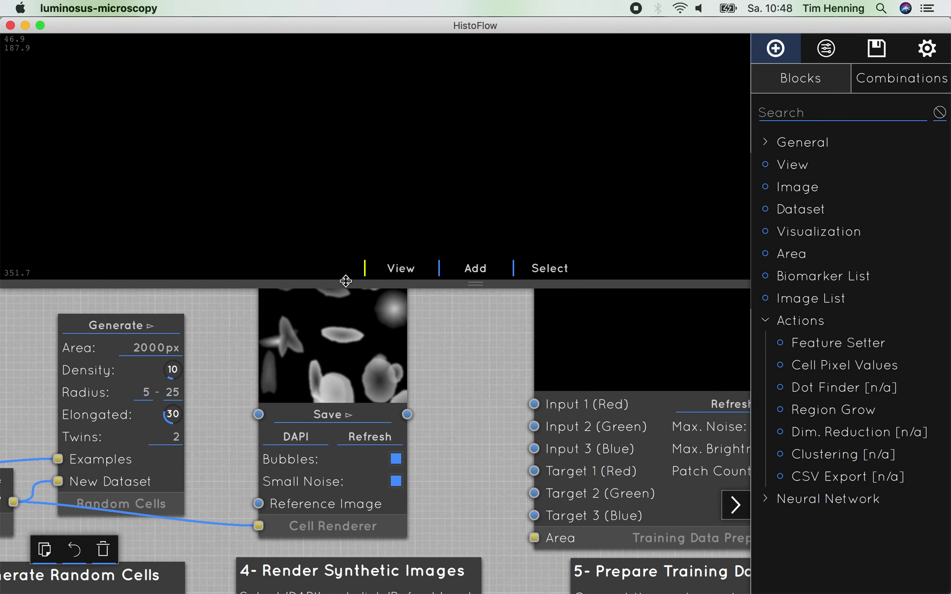
- Save the Cell Renderer's synthetic DAPI image and place the new DAPI block between the renderer and Training Data Preprocessing
click(326, 414)
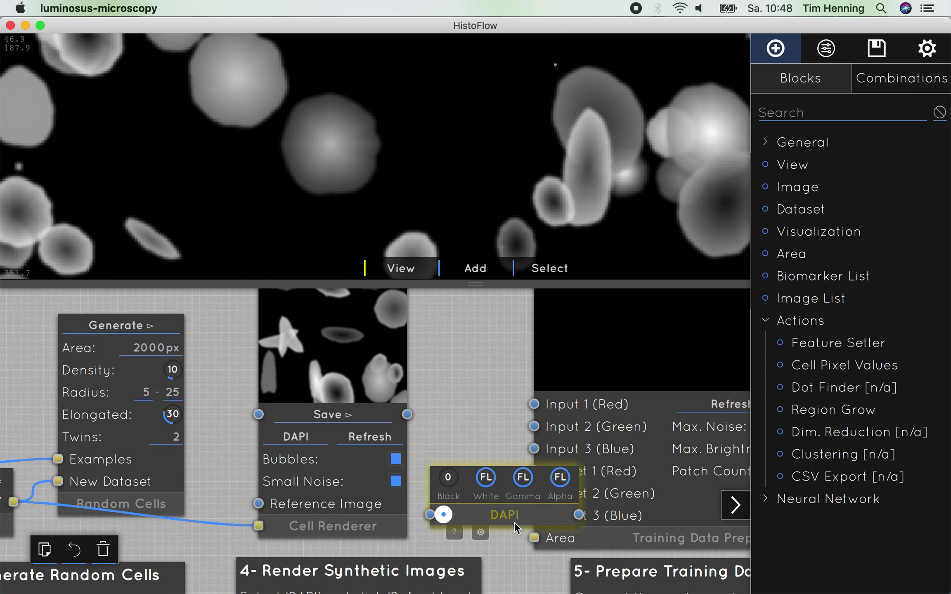
drag(518, 521, 459, 370)
drag(516, 410, 322, 399)
scroll(348, 218, down, 10)
drag(413, 208, 264, 151)
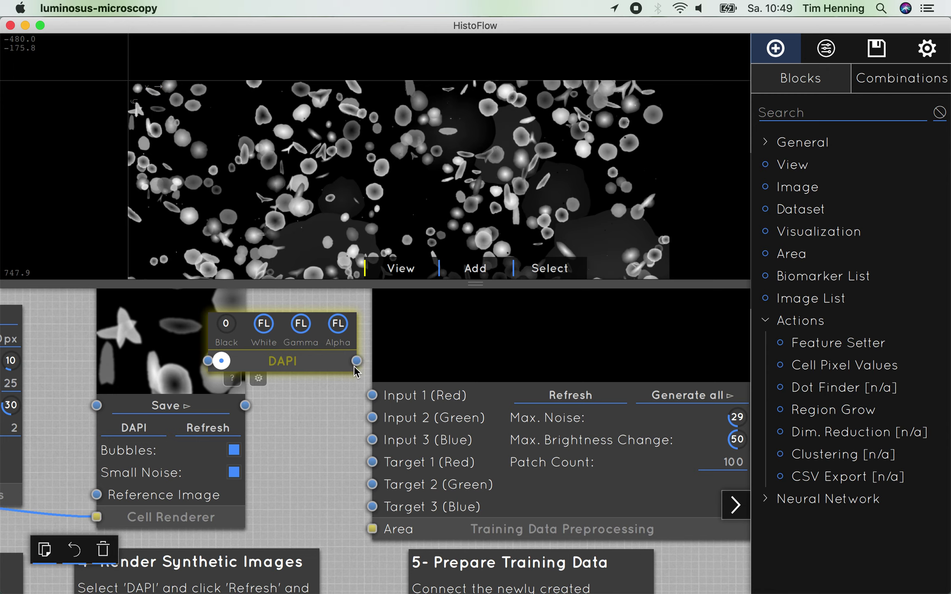
- Connect the DAPI block's output to Input 1 (Red), Input 2 (Green) and Input 3 (Blue) of Training Data Preprocessing
drag(357, 361, 372, 396)
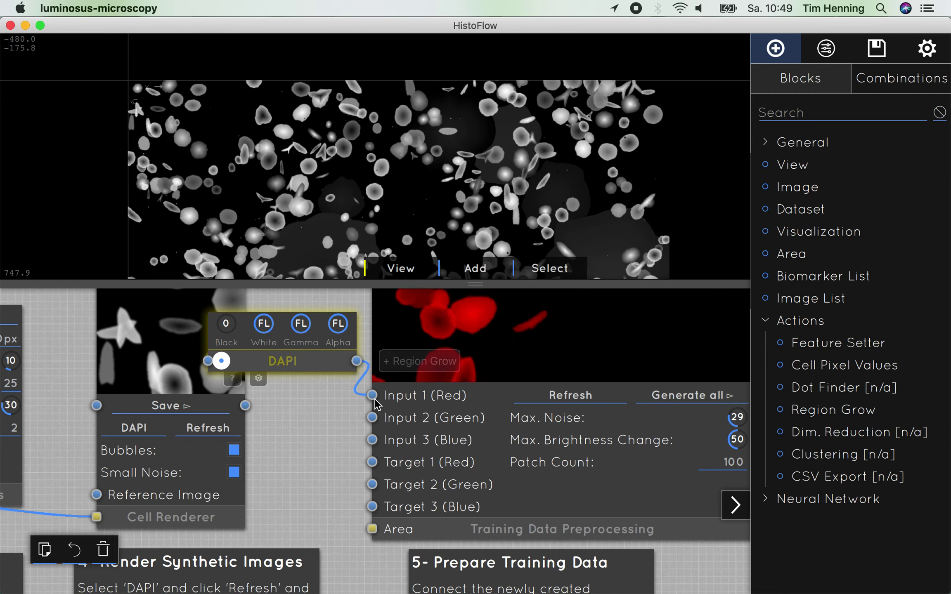
click(372, 418)
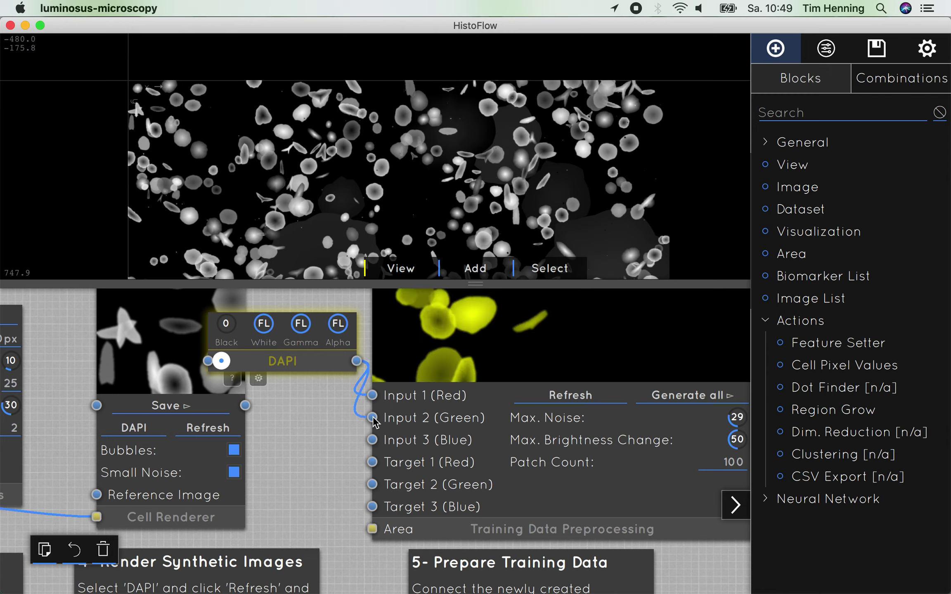
click(372, 440)
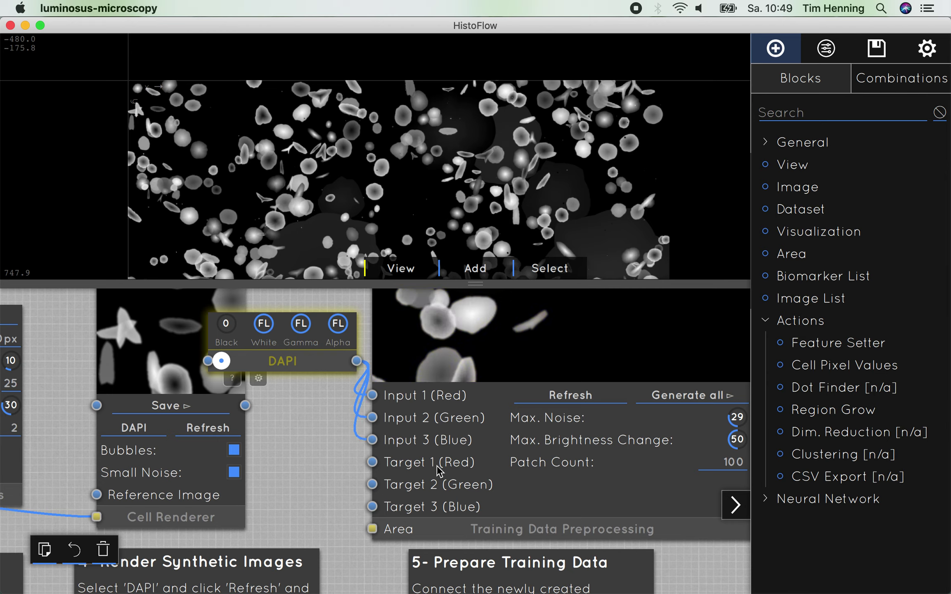
- Save a Mask rendering from the Cell Renderer and place the new Mask block beside the DAPI block
click(132, 427)
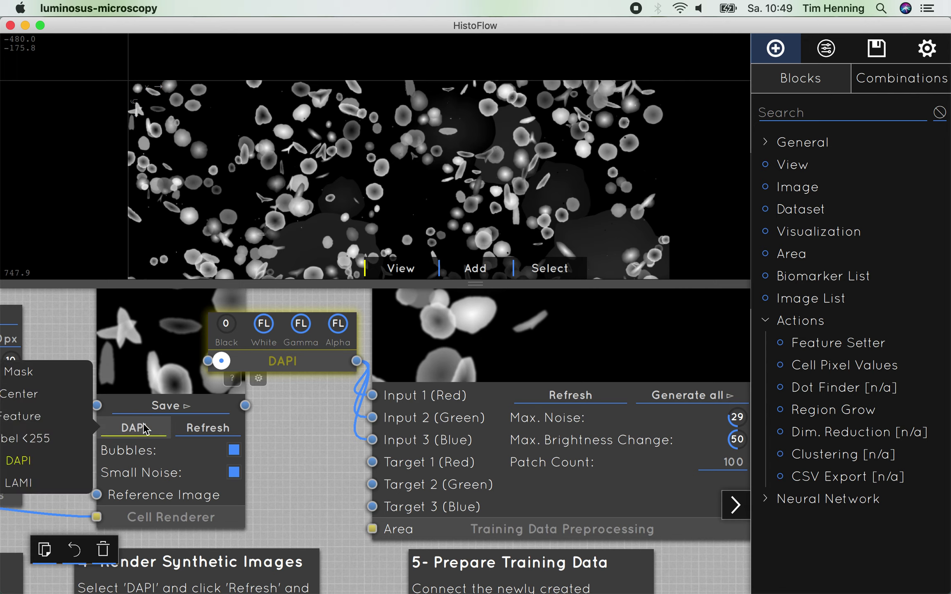
click(67, 373)
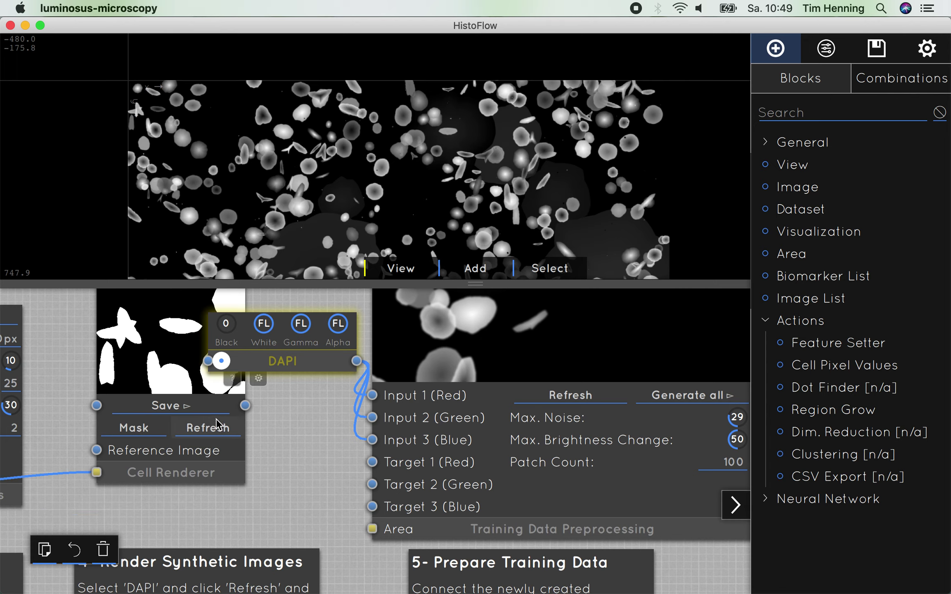
click(132, 427)
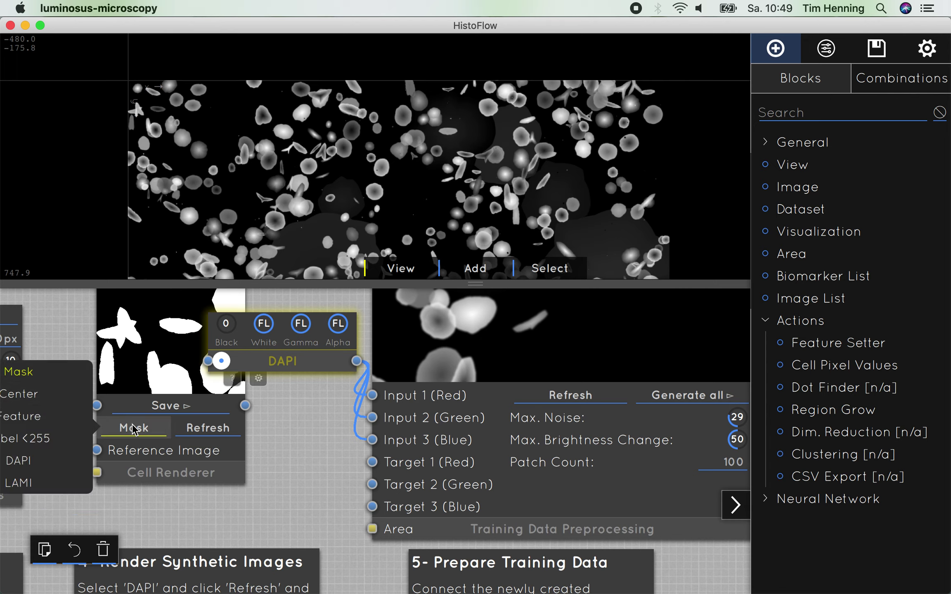
click(131, 428)
click(185, 406)
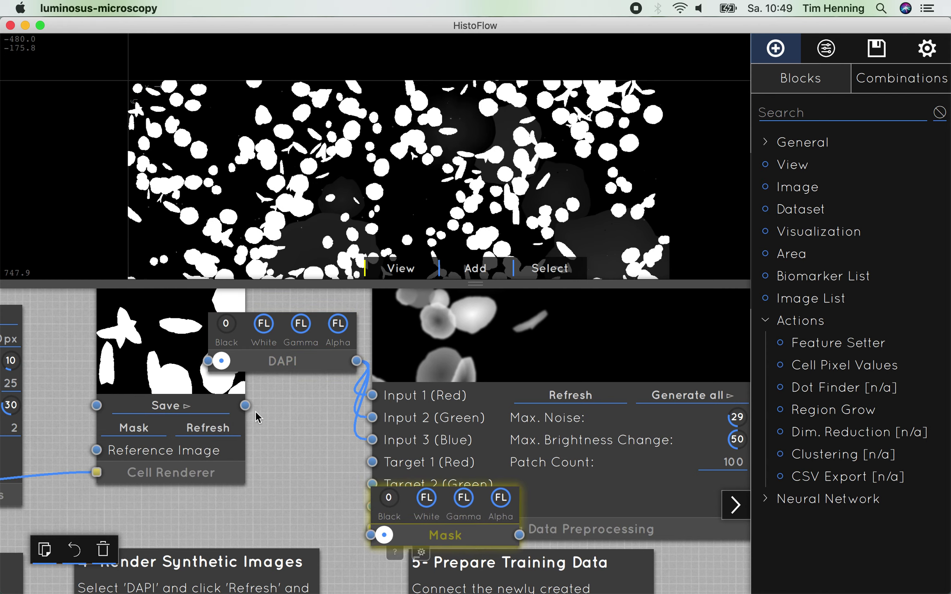
drag(491, 544, 178, 365)
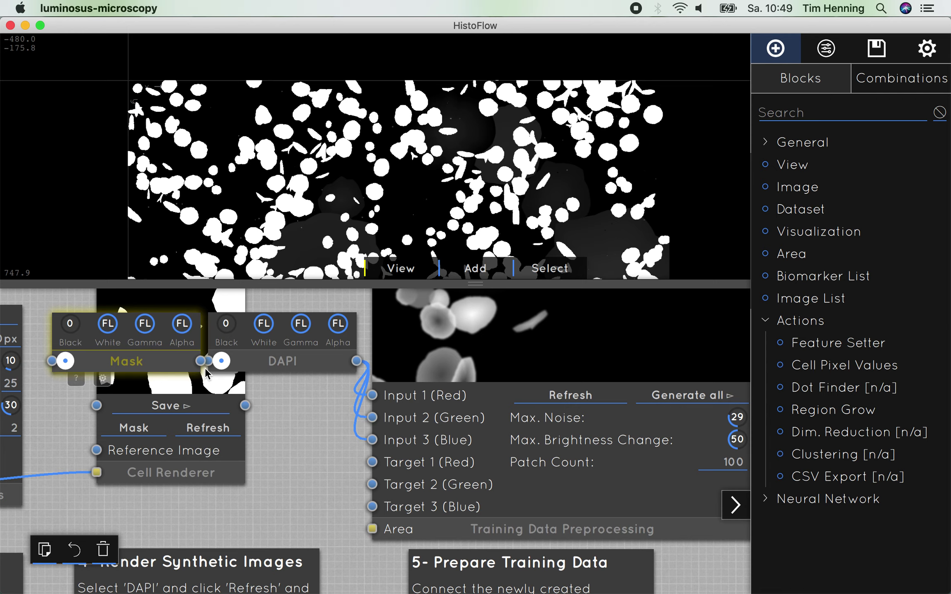
- Connect the Mask block's output to Target 1 (Red) of Training Data Preprocessing and move the Mask block slightly away from DAPI
click(374, 462)
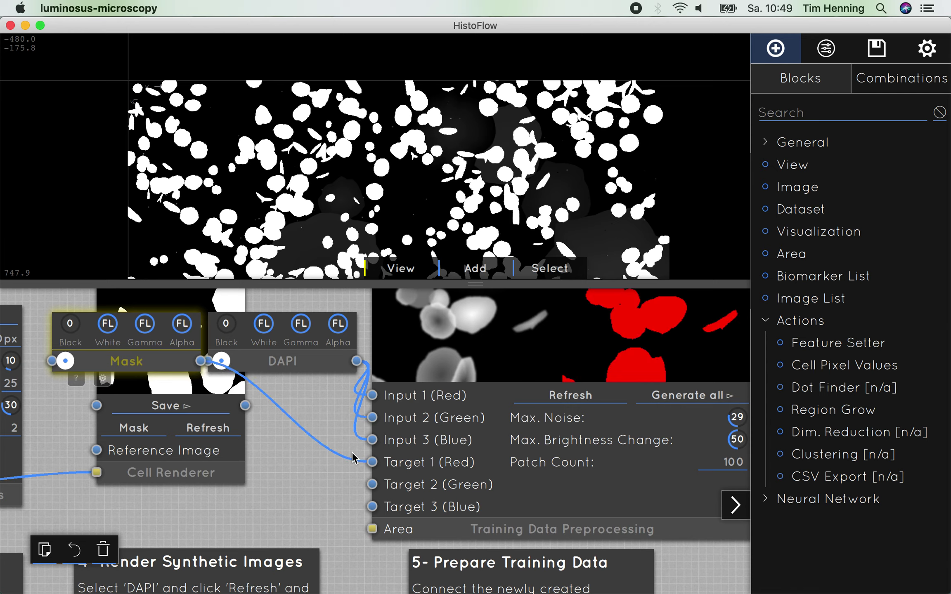
drag(165, 368, 145, 365)
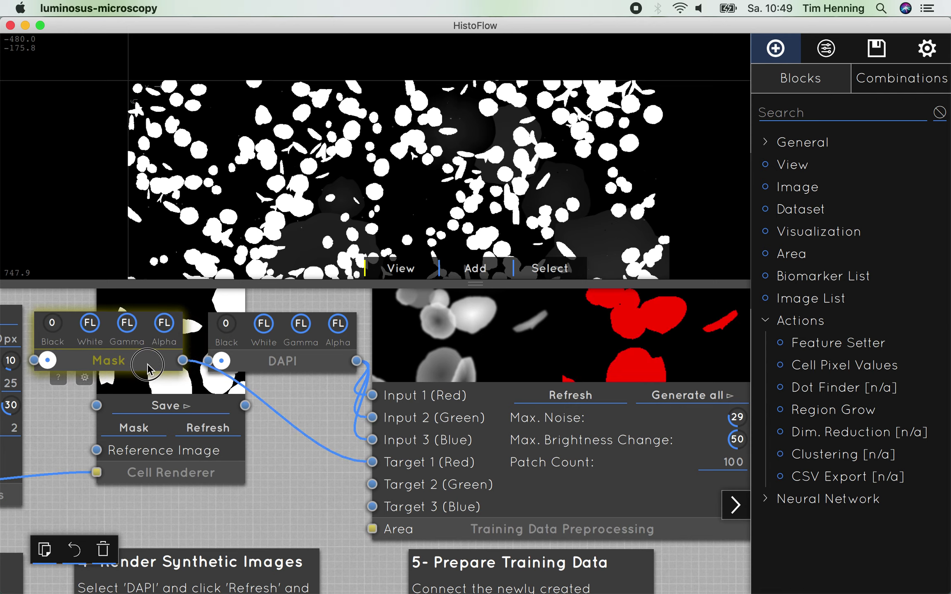
click(140, 430)
drag(162, 528, 221, 530)
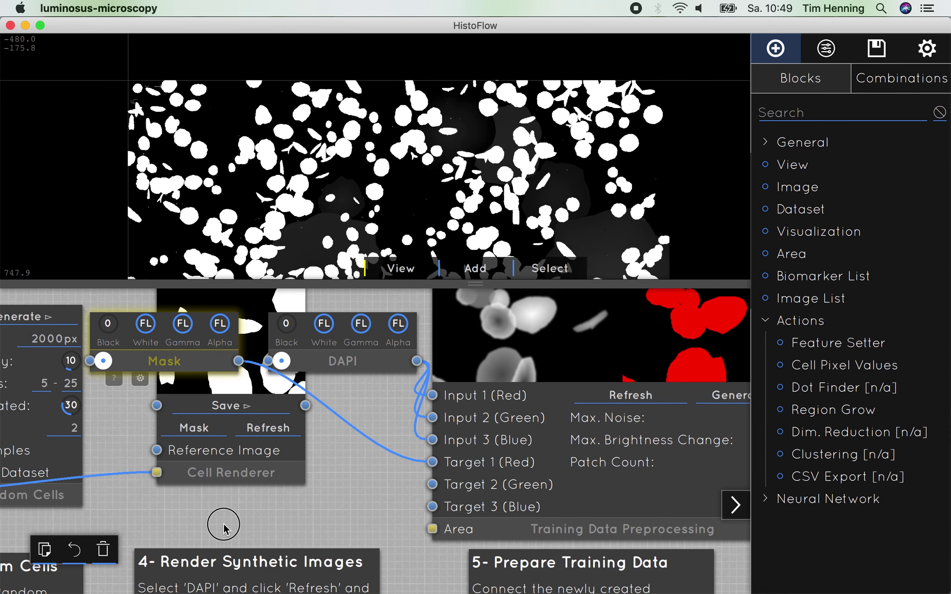
- Save a Center rendering from the Cell Renderer and connect the new Center block, placed below it, to Target 2 (Green)
click(192, 428)
click(74, 395)
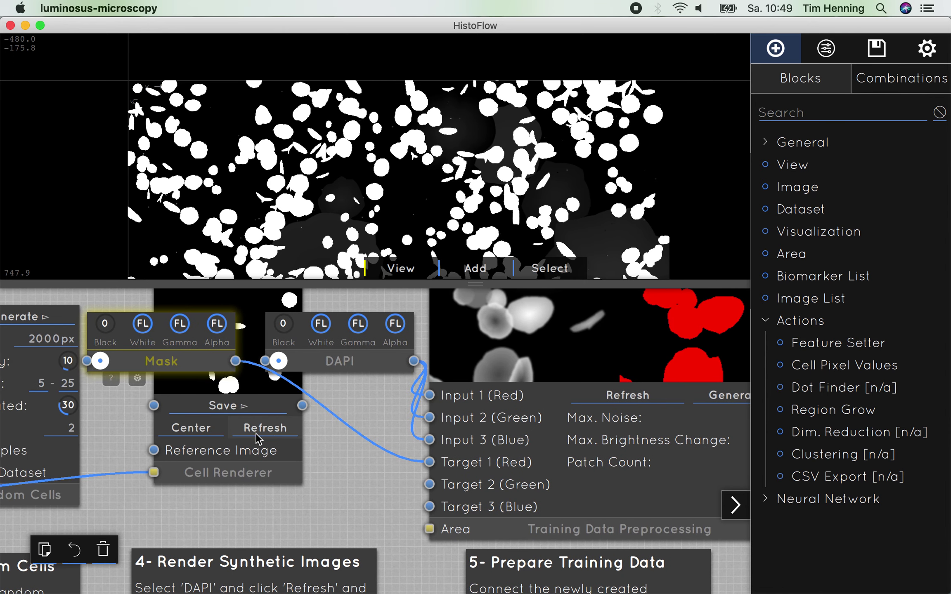
click(241, 400)
drag(443, 375, 209, 541)
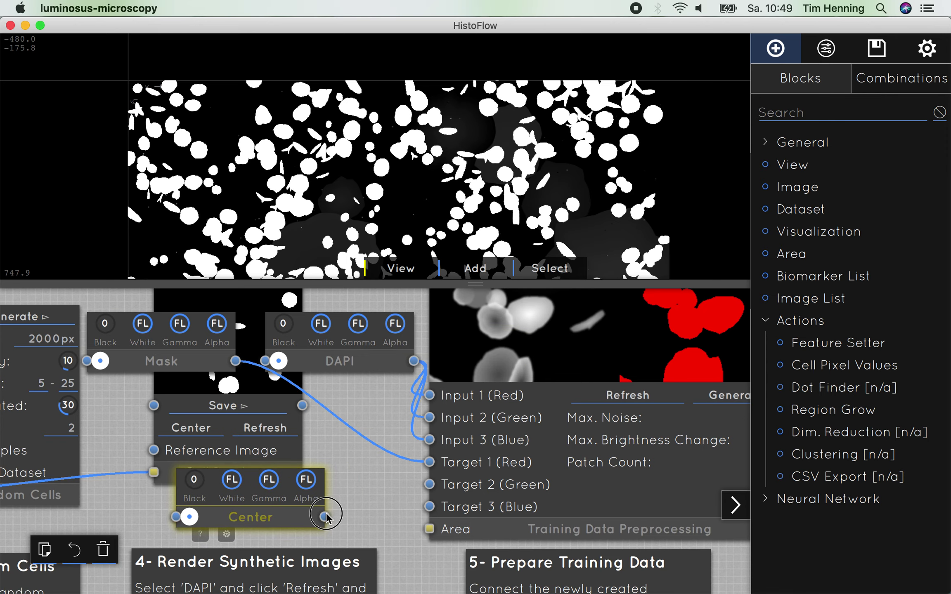
click(431, 486)
drag(417, 481, 279, 479)
- Set the Patch Count of Training Data Preprocessing to 50
scroll(630, 412, up, 5)
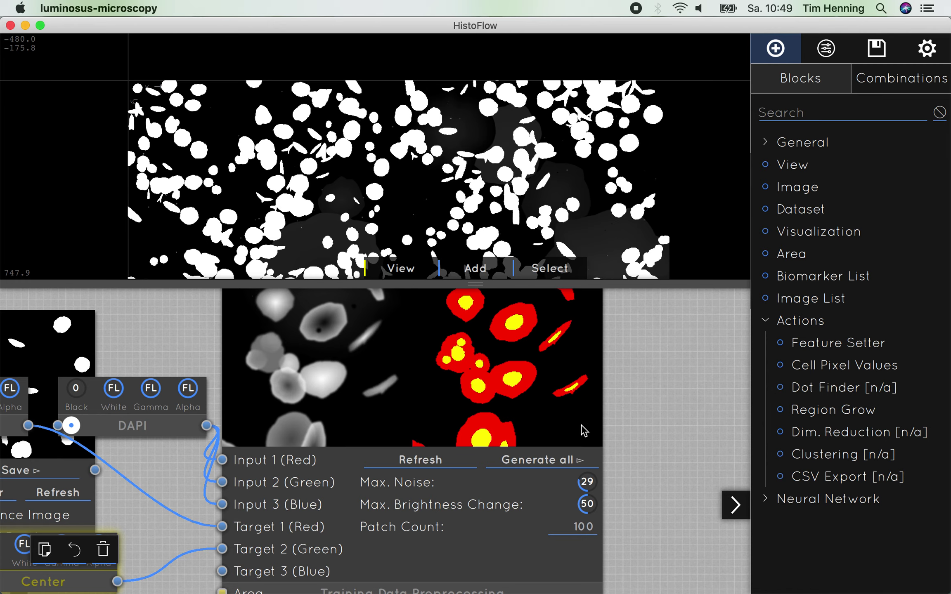
drag(647, 431, 528, 374)
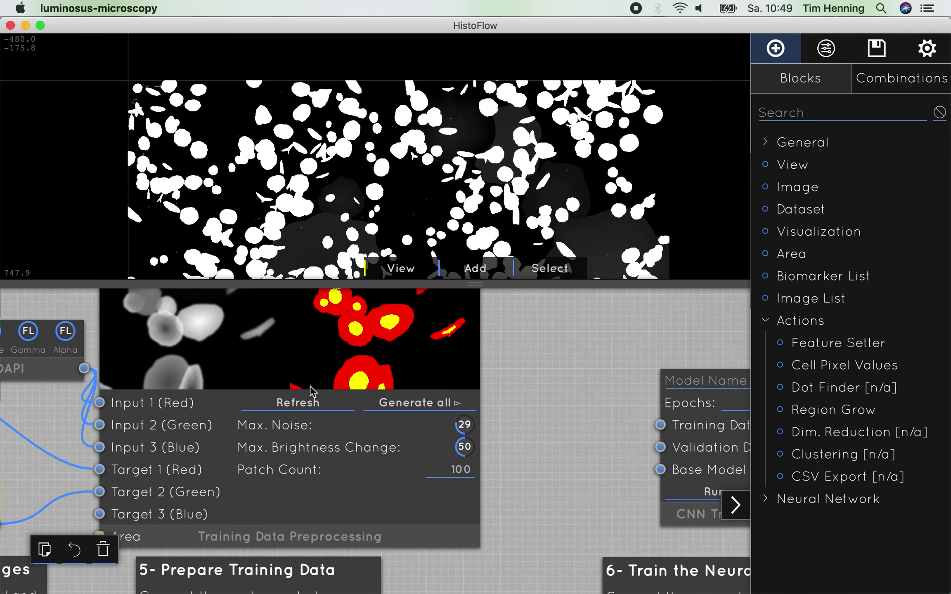
click(449, 468)
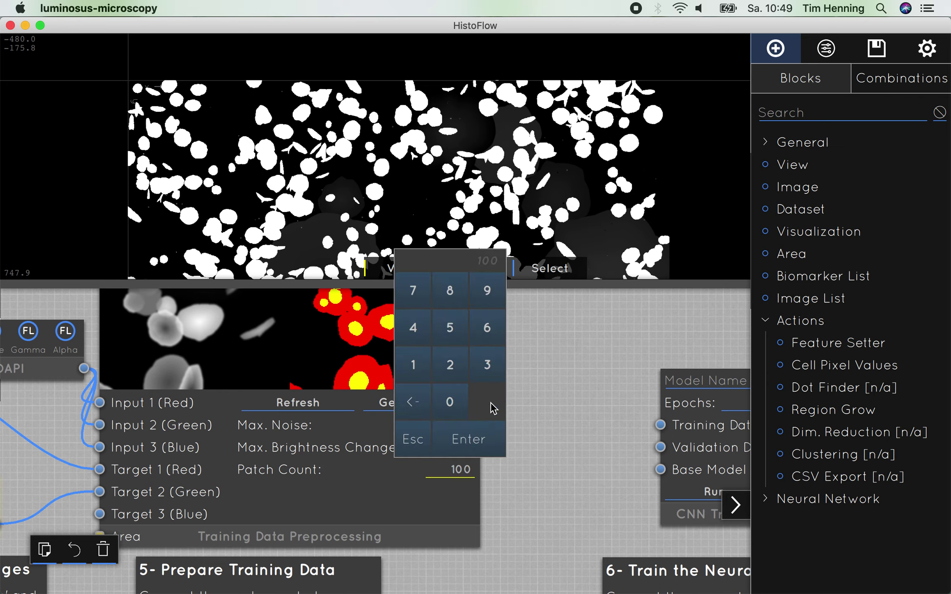
click(454, 328)
click(458, 415)
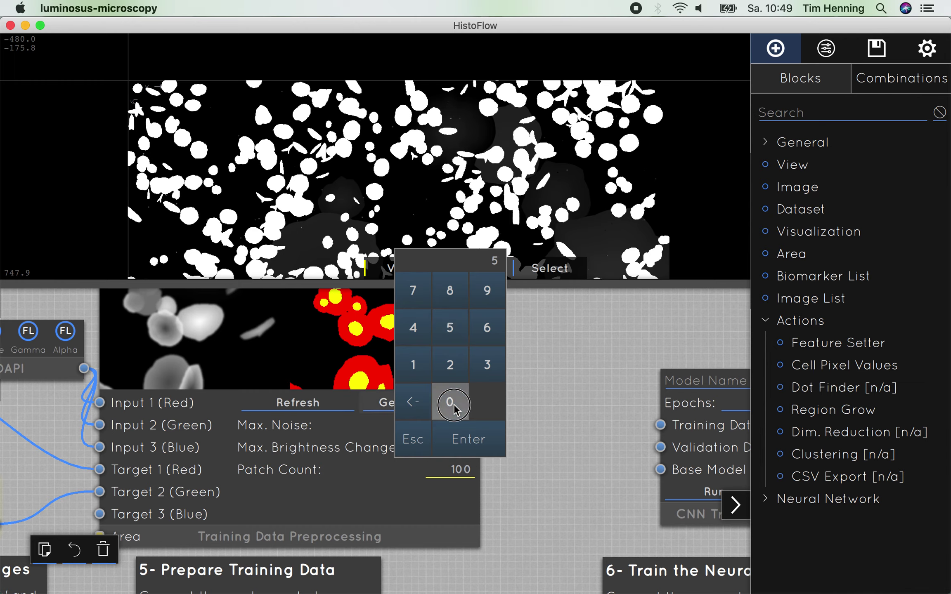
click(463, 436)
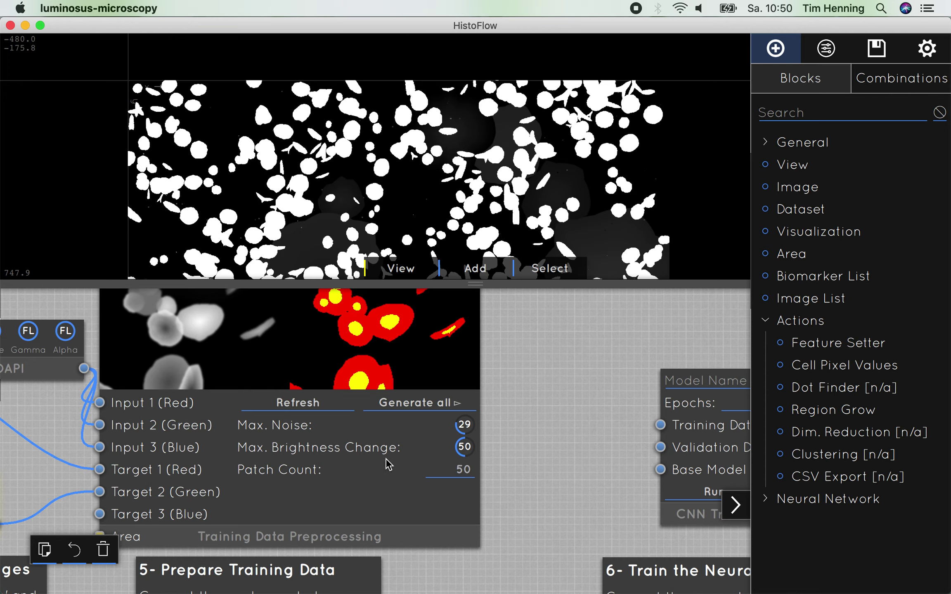
- Generate all training patches and save them as train_data in the Masterarbeit/tmp folder, replacing the existing file
click(429, 404)
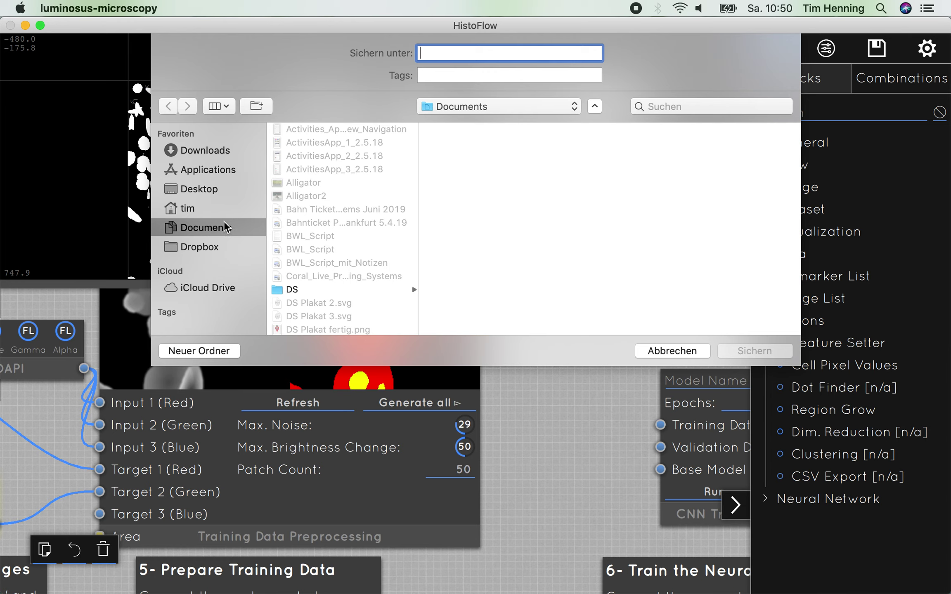
click(194, 209)
click(322, 196)
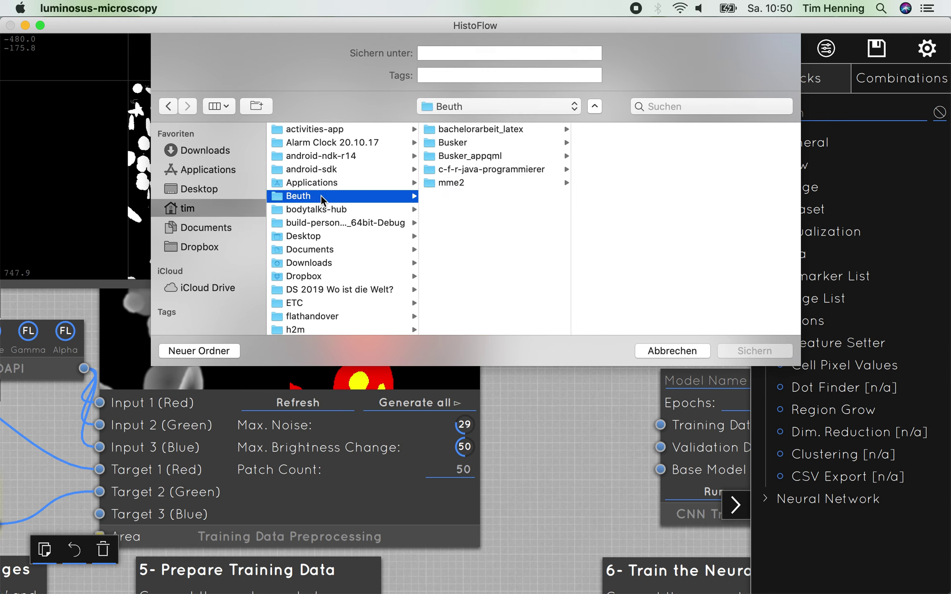
click(319, 250)
scroll(322, 254, down, 5)
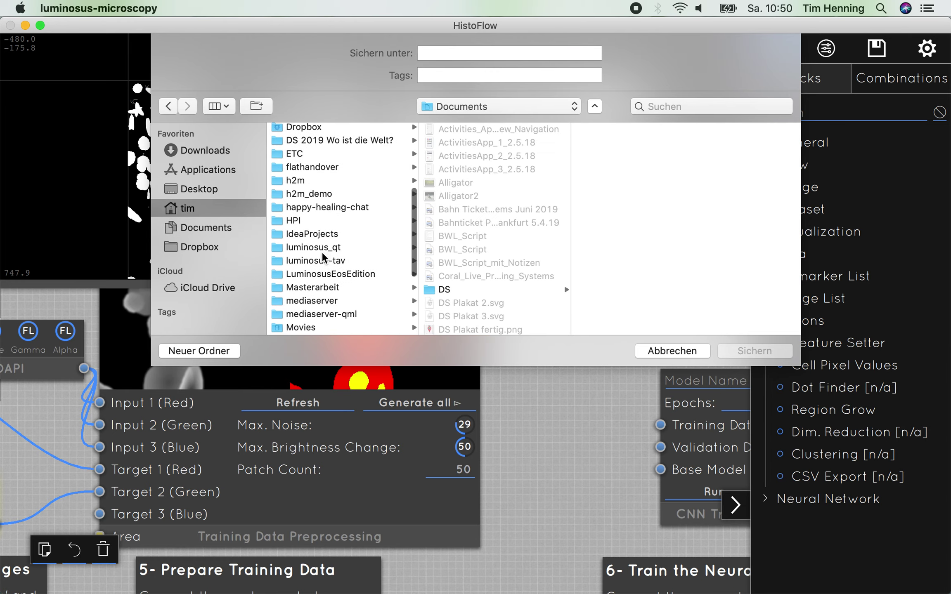
click(313, 287)
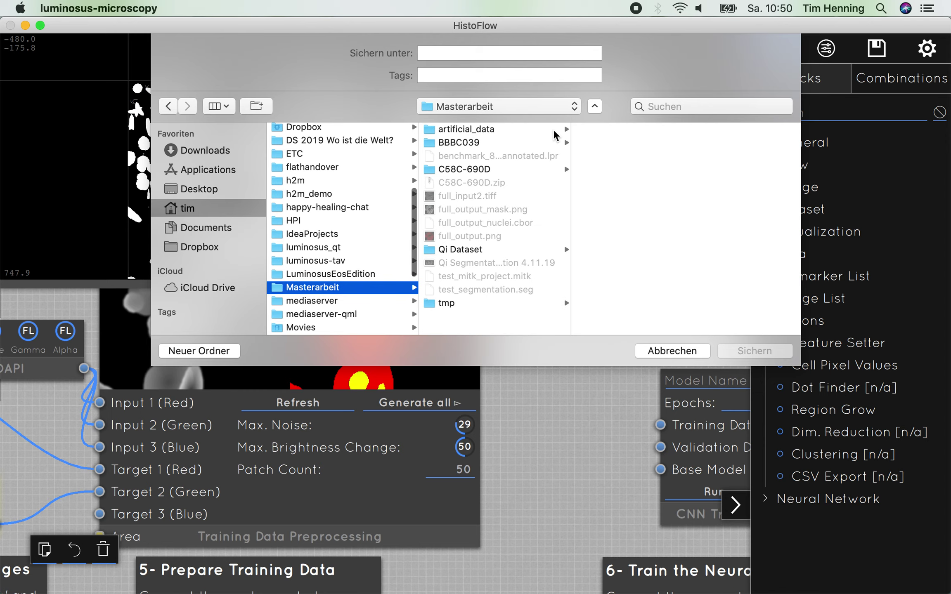
click(448, 302)
click(627, 131)
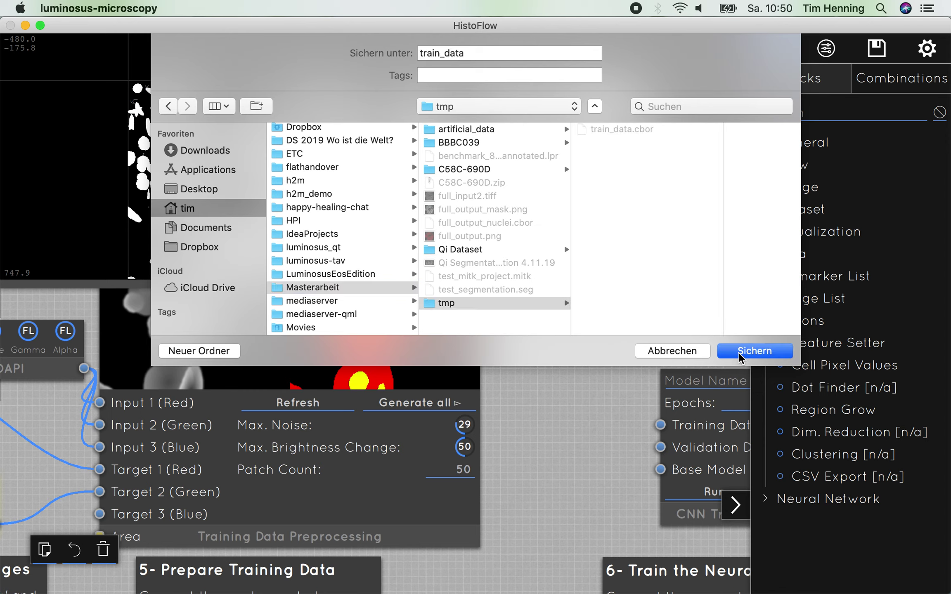
click(726, 354)
click(594, 121)
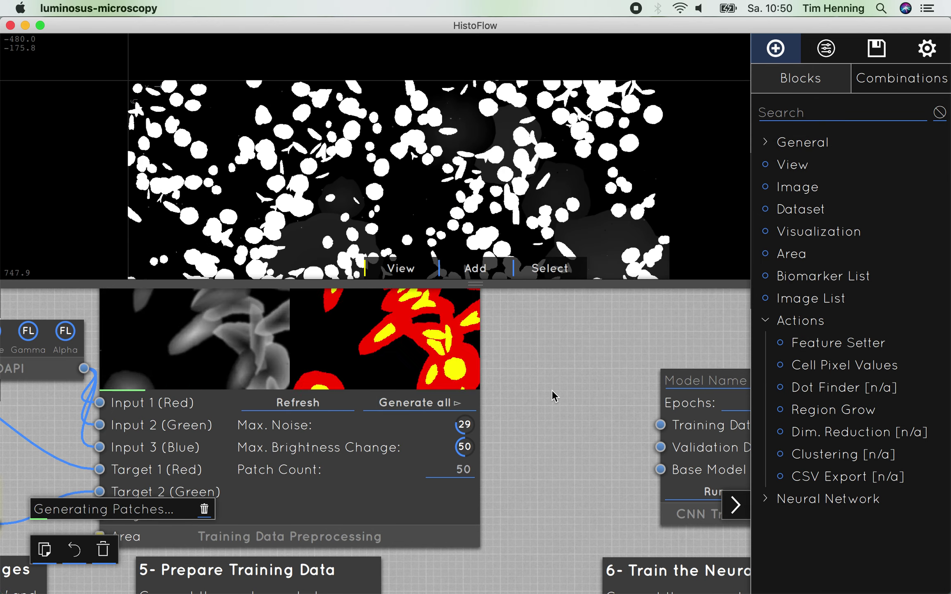
- Place the Train Data block beside CNN Training and connect its output to both Training Data and Validation Data
drag(553, 354, 457, 378)
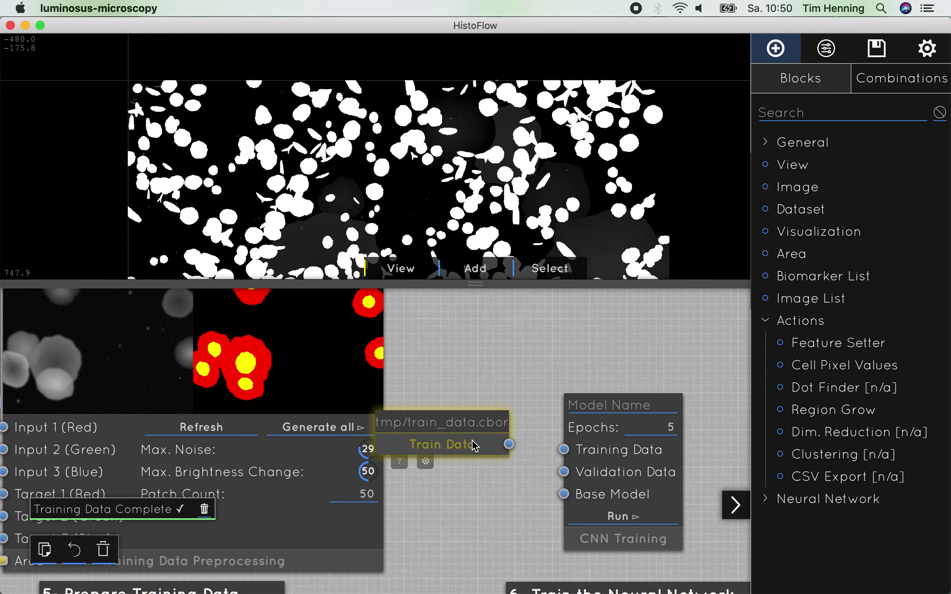
drag(530, 393, 396, 458)
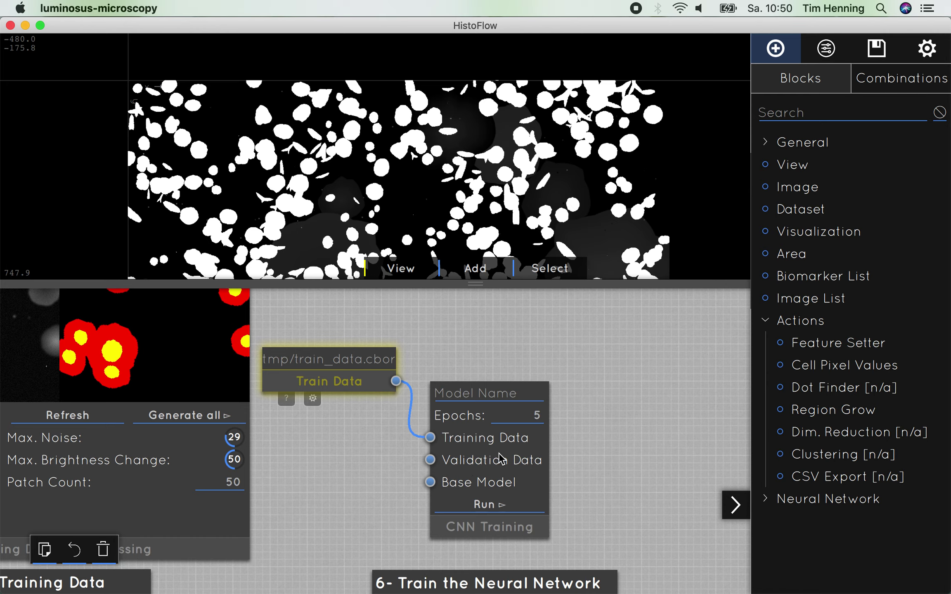
click(396, 381)
click(430, 461)
drag(380, 381, 379, 451)
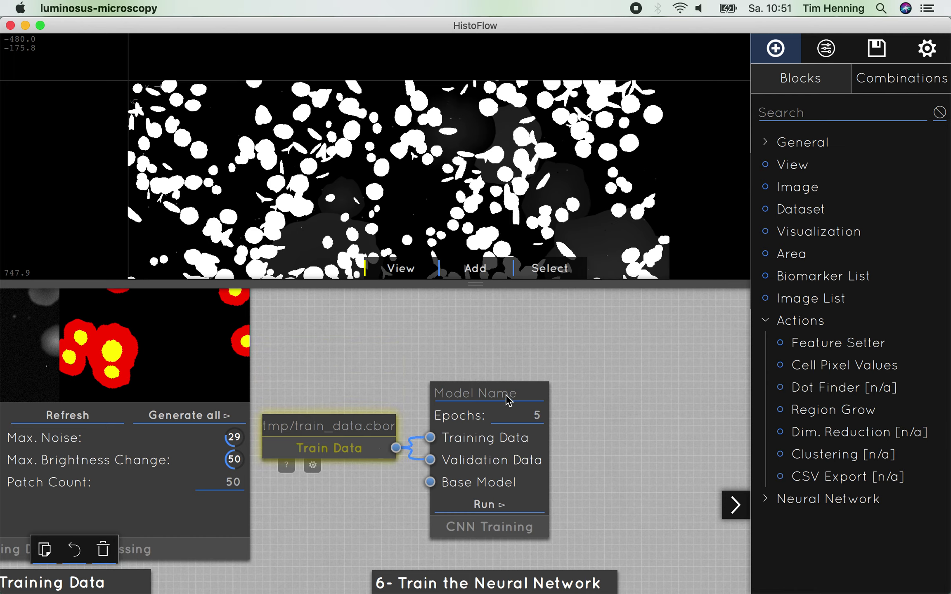
- Name the CNN Training model "Custom Model" and set its Epochs to 2
text(Custom Model)
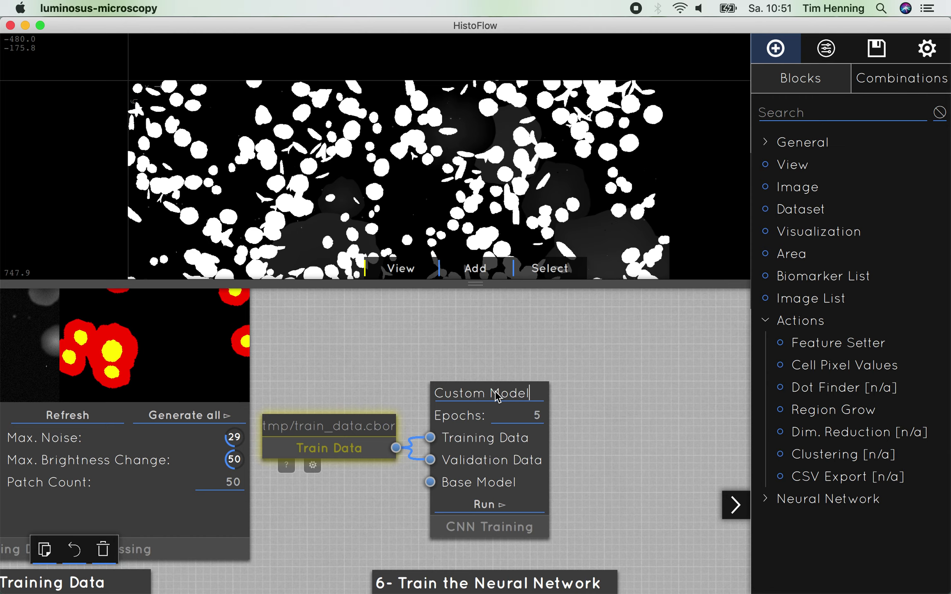
click(533, 419)
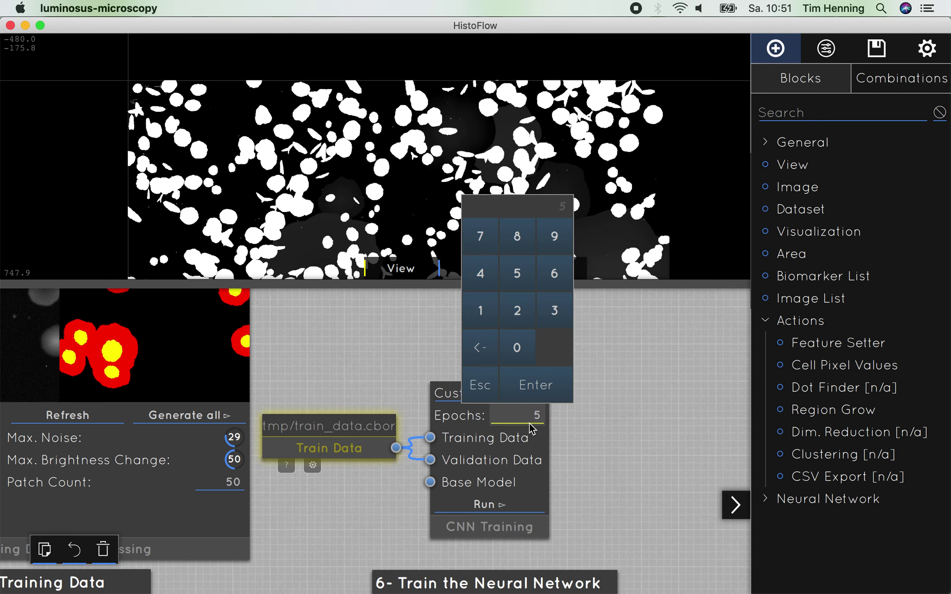
click(517, 310)
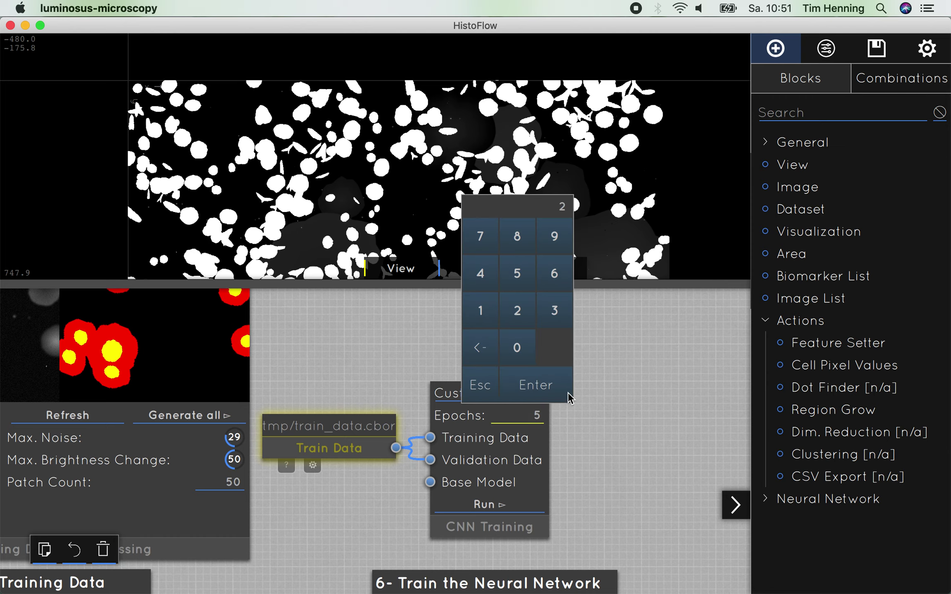
click(536, 385)
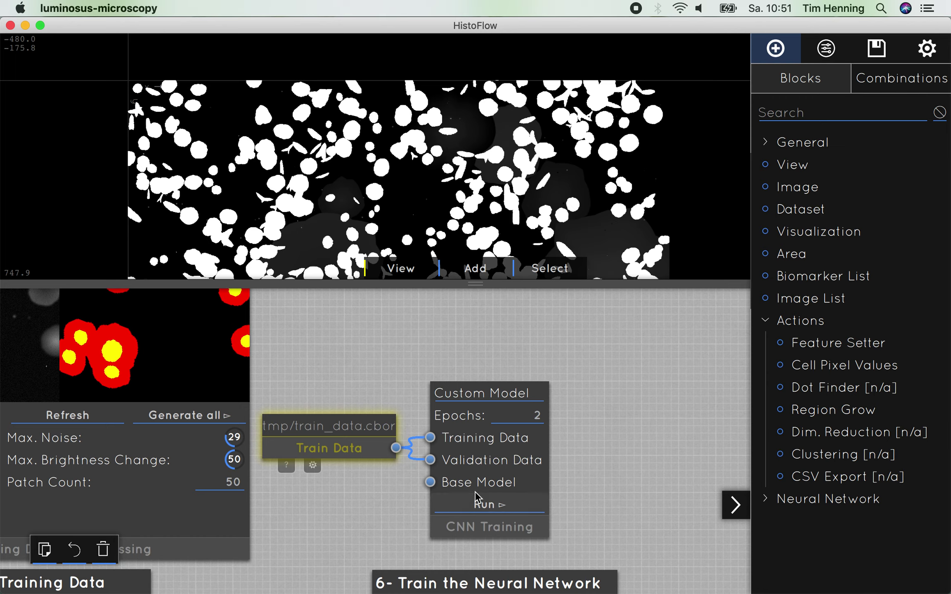
drag(346, 448, 351, 426)
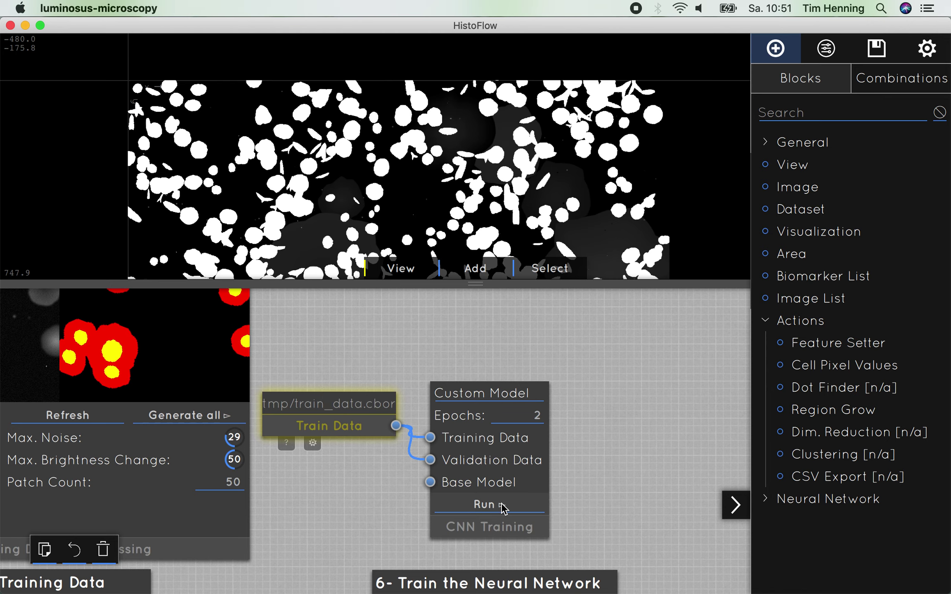
- Run the CNN training and place the resulting CNN Model block beside the CNN Training block
drag(594, 483, 447, 422)
click(277, 443)
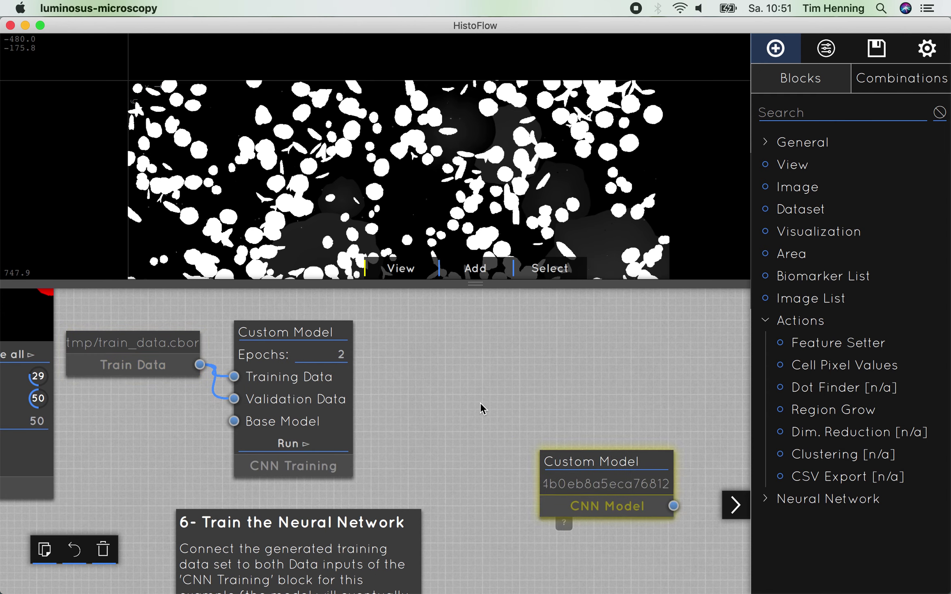
drag(594, 502, 519, 398)
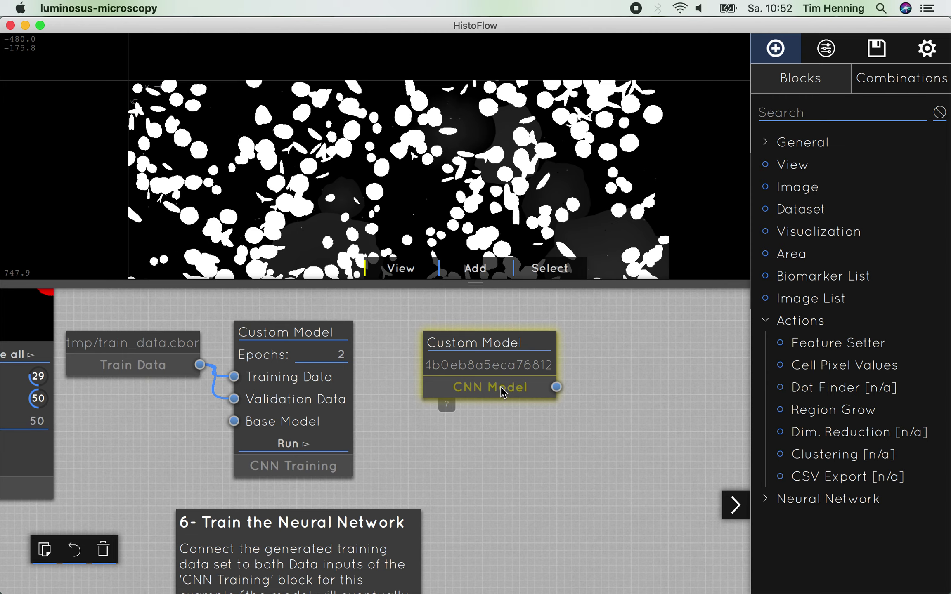
drag(500, 387, 495, 411)
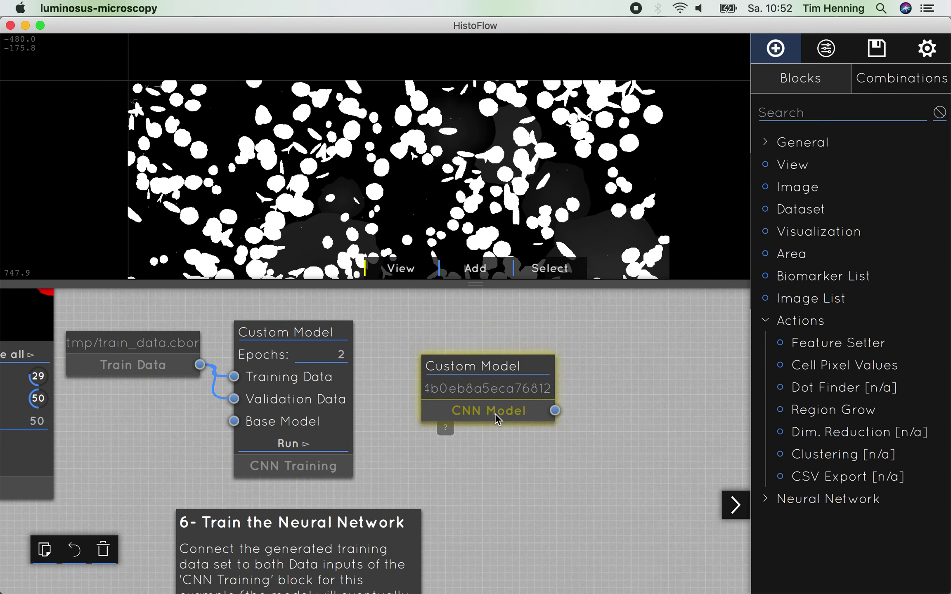
- Add a CNN Inference block connected to the CNN Model's output through its Model input
click(557, 409)
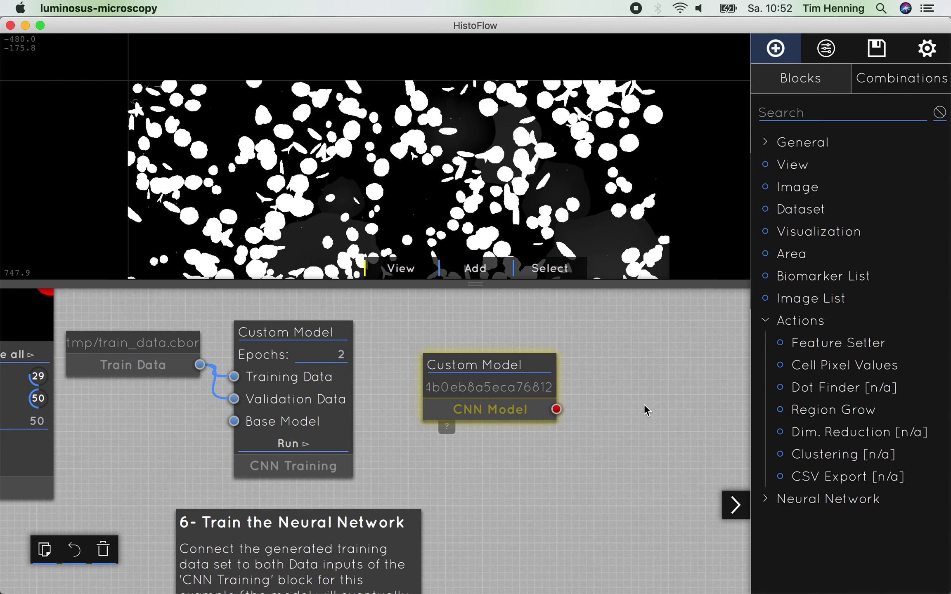
click(807, 325)
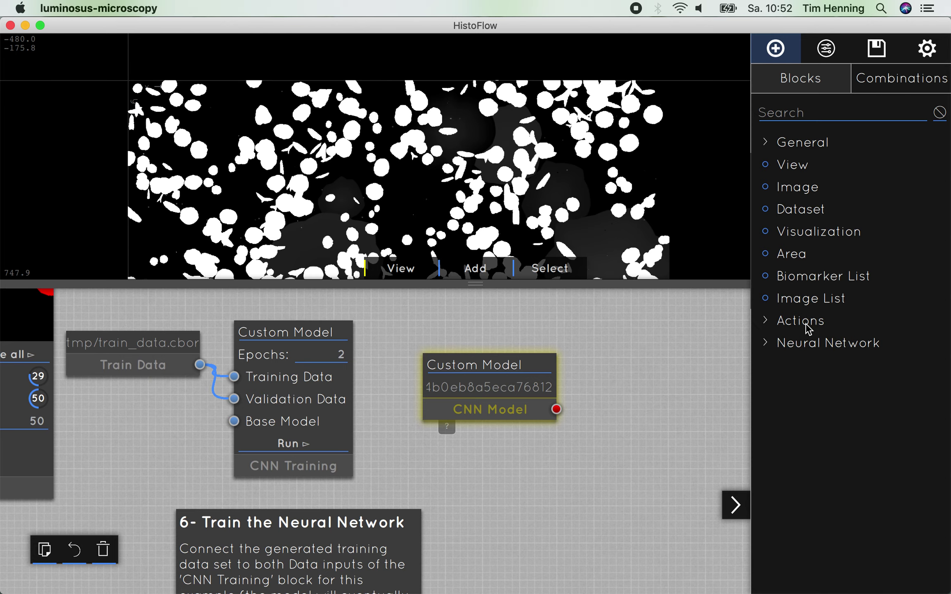
click(806, 343)
click(841, 365)
drag(519, 516, 450, 489)
drag(559, 576, 568, 531)
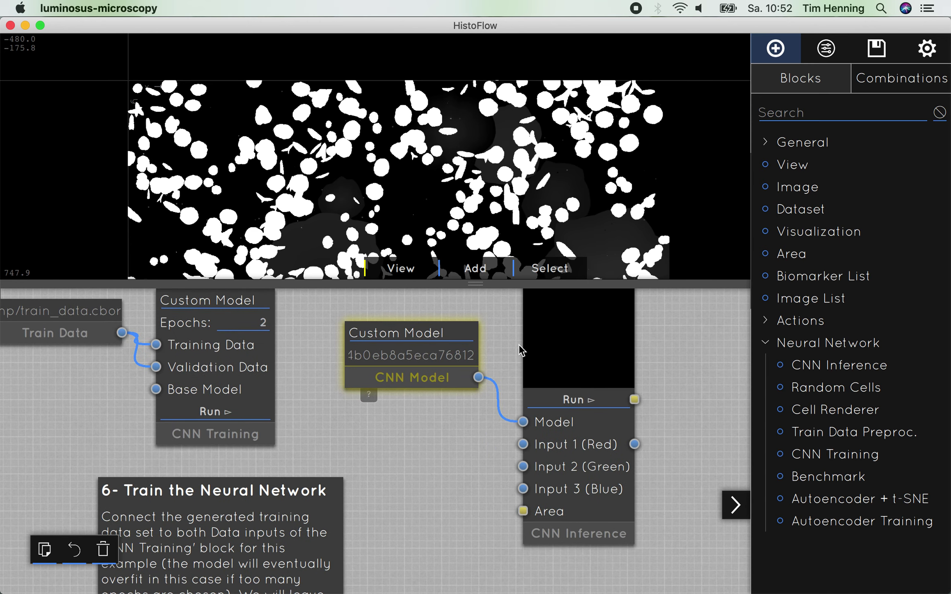
click(582, 532)
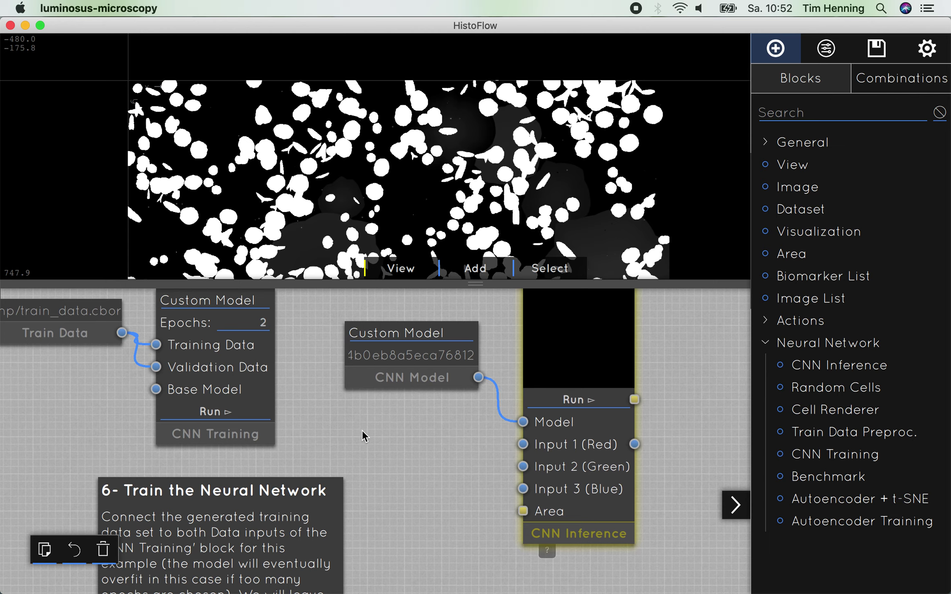
- Switch to Safari with the GitHub example_projects folder of pathology-ml-model-training
key(super+Tab)
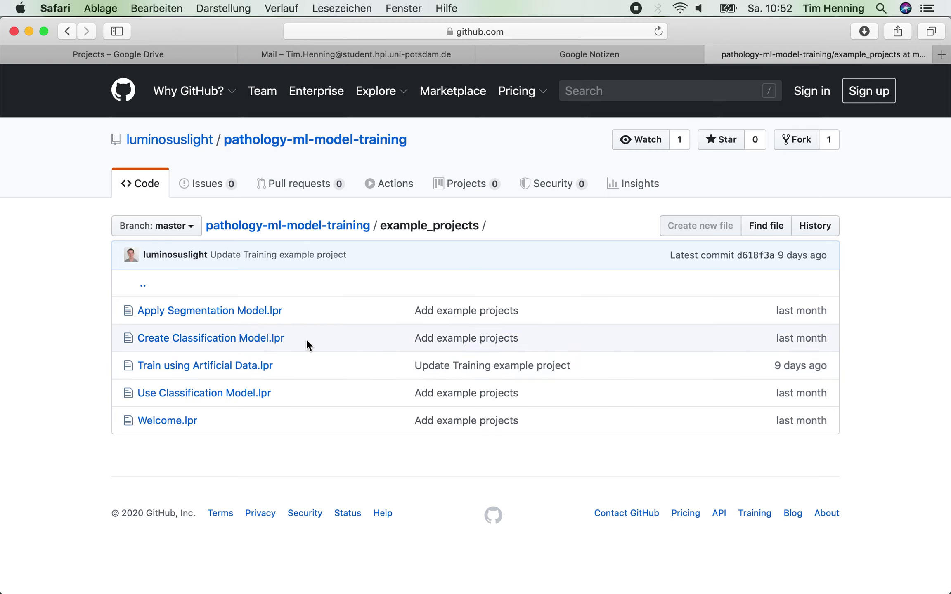